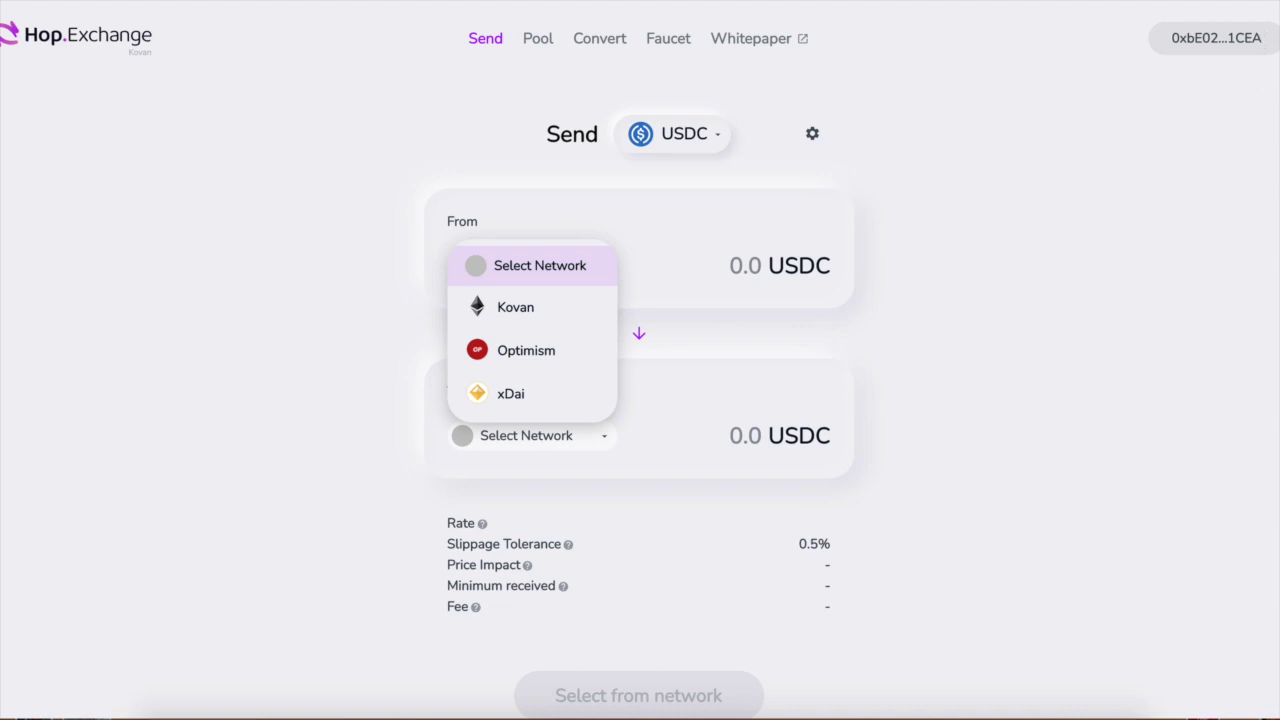
{"action": "left_click", "coordinate": [1262, 2]}
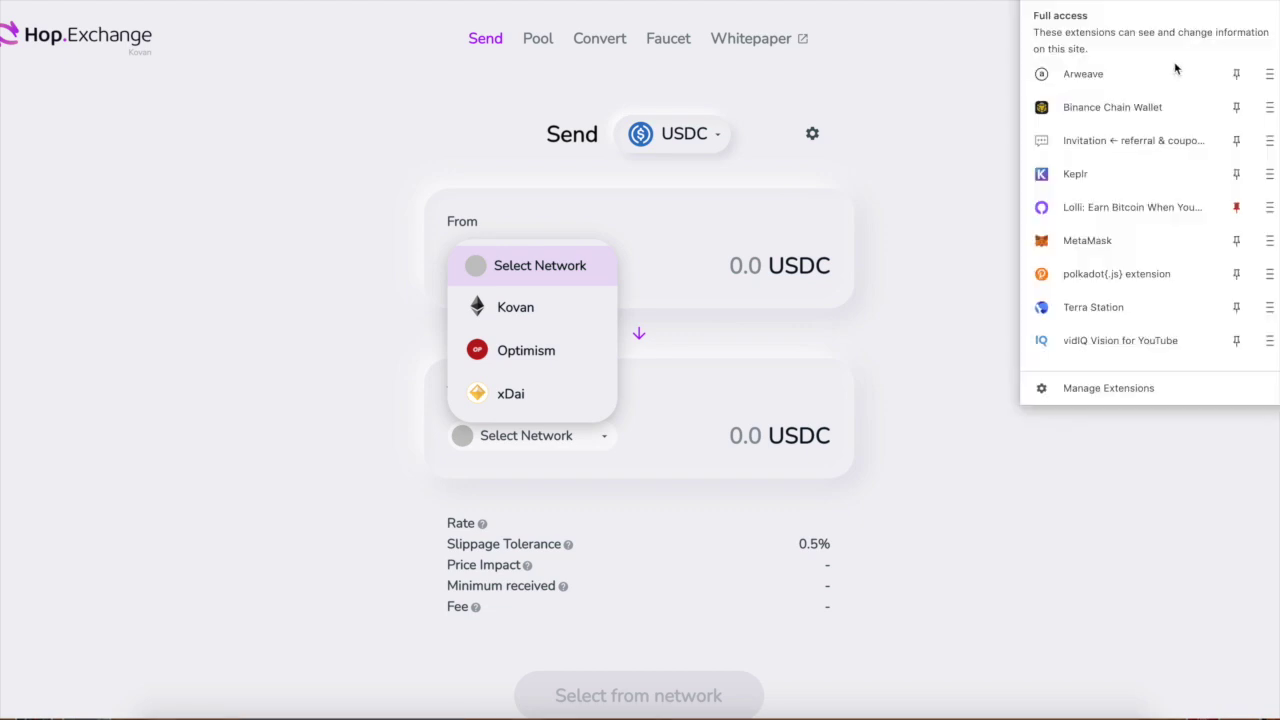
{"action": "left_click", "coordinate": [1104, 245]}
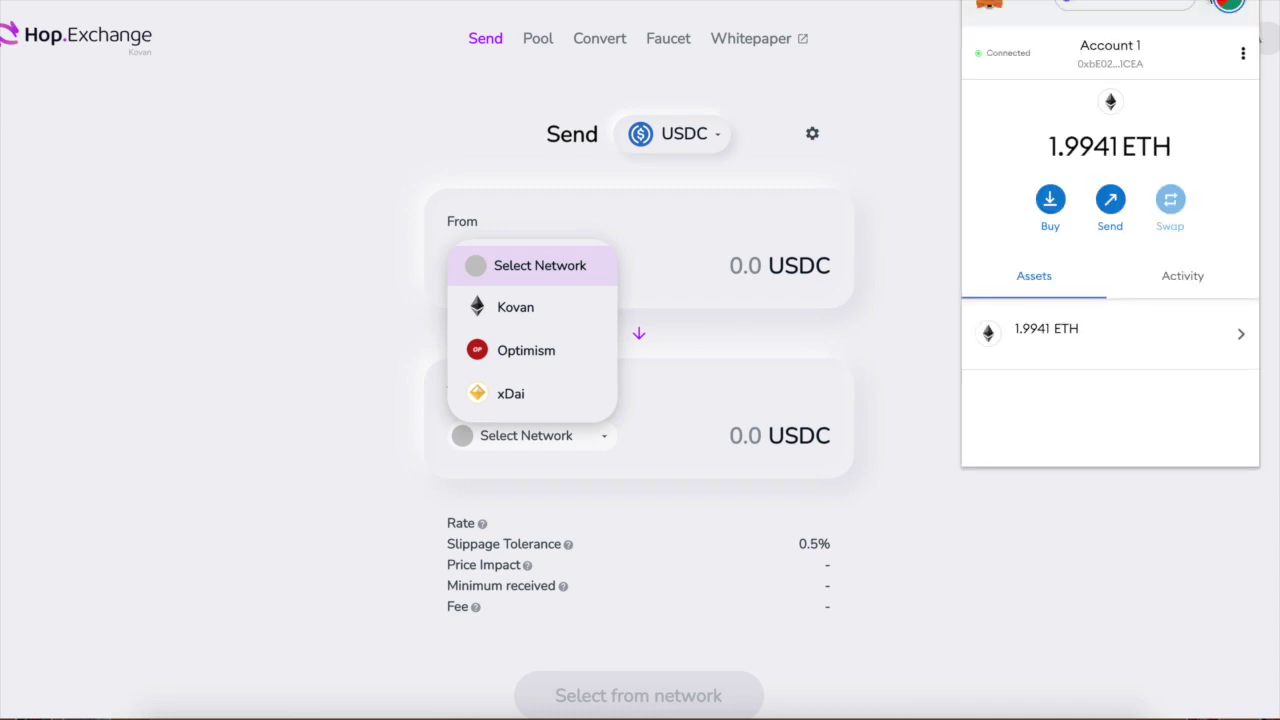
{"action": "left_click", "coordinate": [1166, 9]}
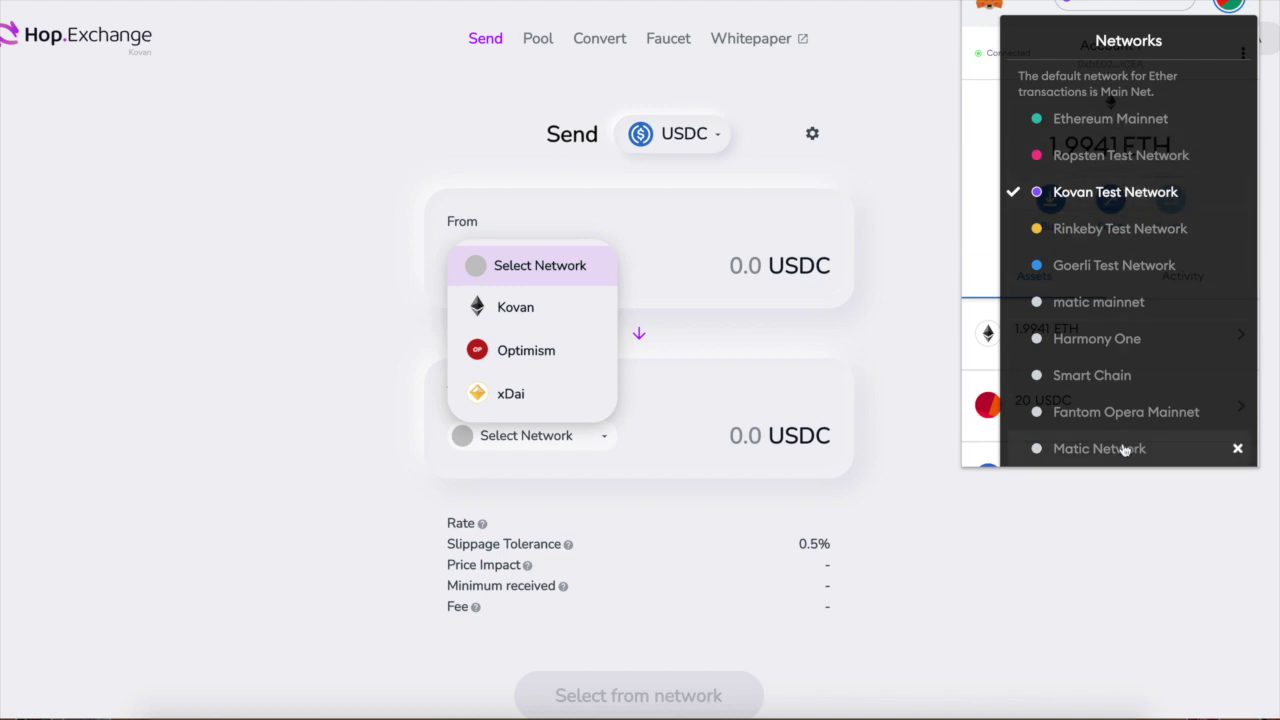
{"action": "scroll", "coordinate": [1124, 450], "scroll_direction": "down", "scroll_amount": 3}
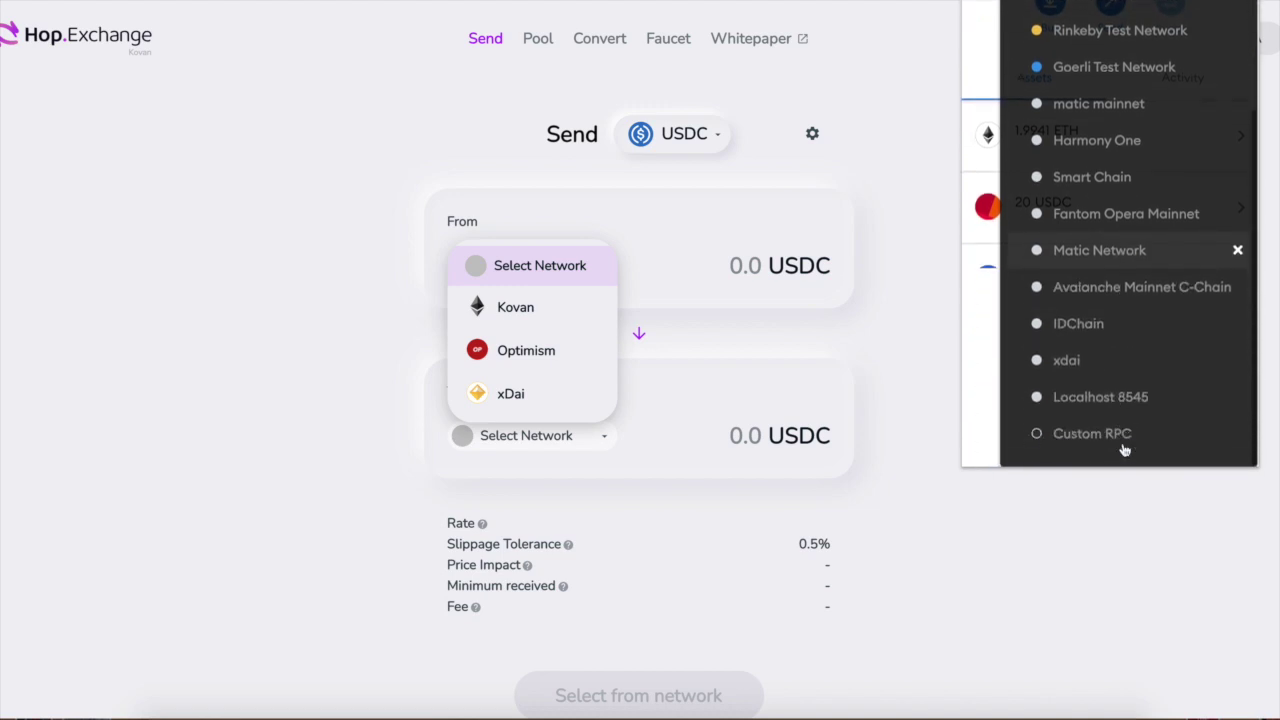
{"action": "scroll", "coordinate": [1130, 212], "scroll_direction": "up", "scroll_amount": 3}
{"action": "left_click", "coordinate": [1116, 191]}
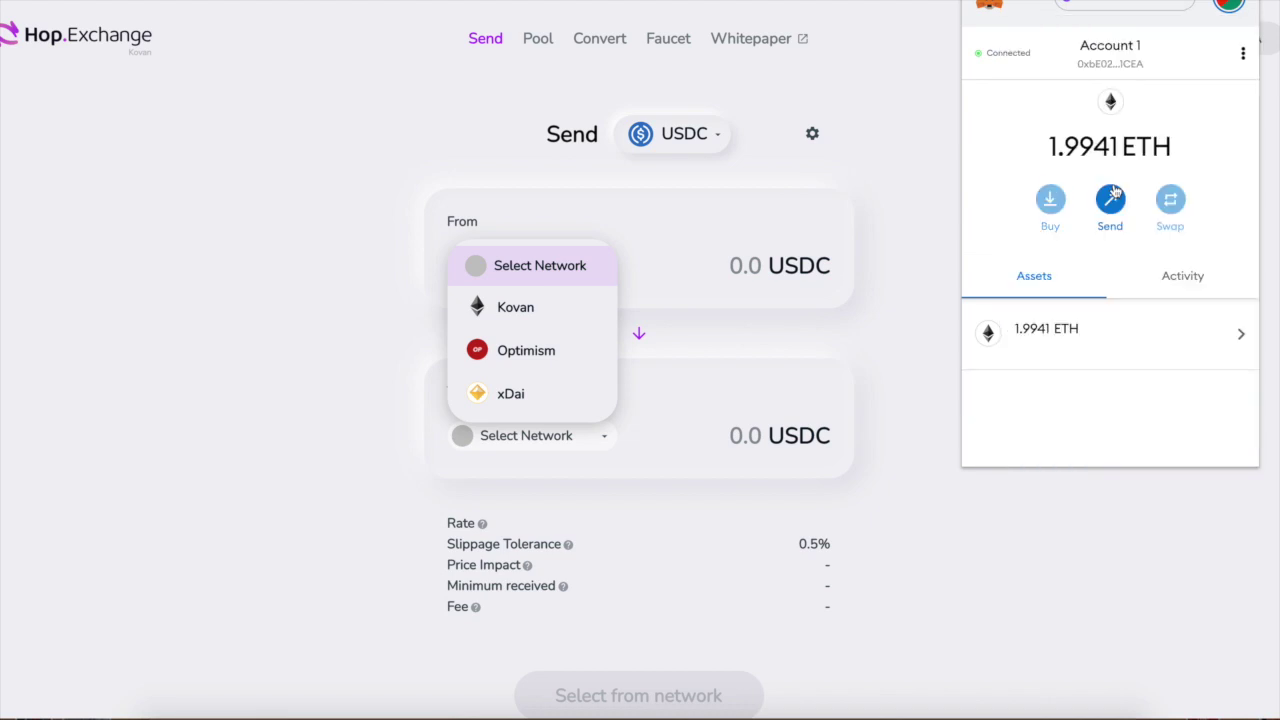
{"action": "left_click", "coordinate": [1180, 14]}
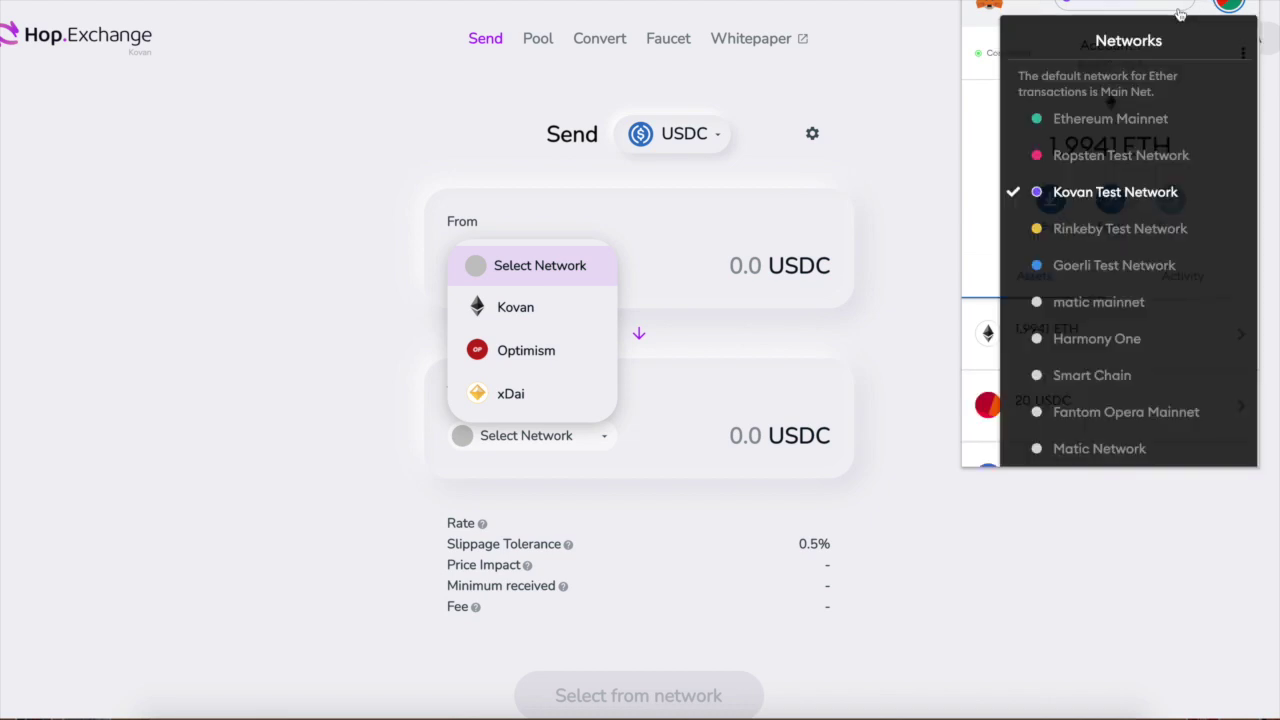
{"action": "left_click", "coordinate": [843, 175]}
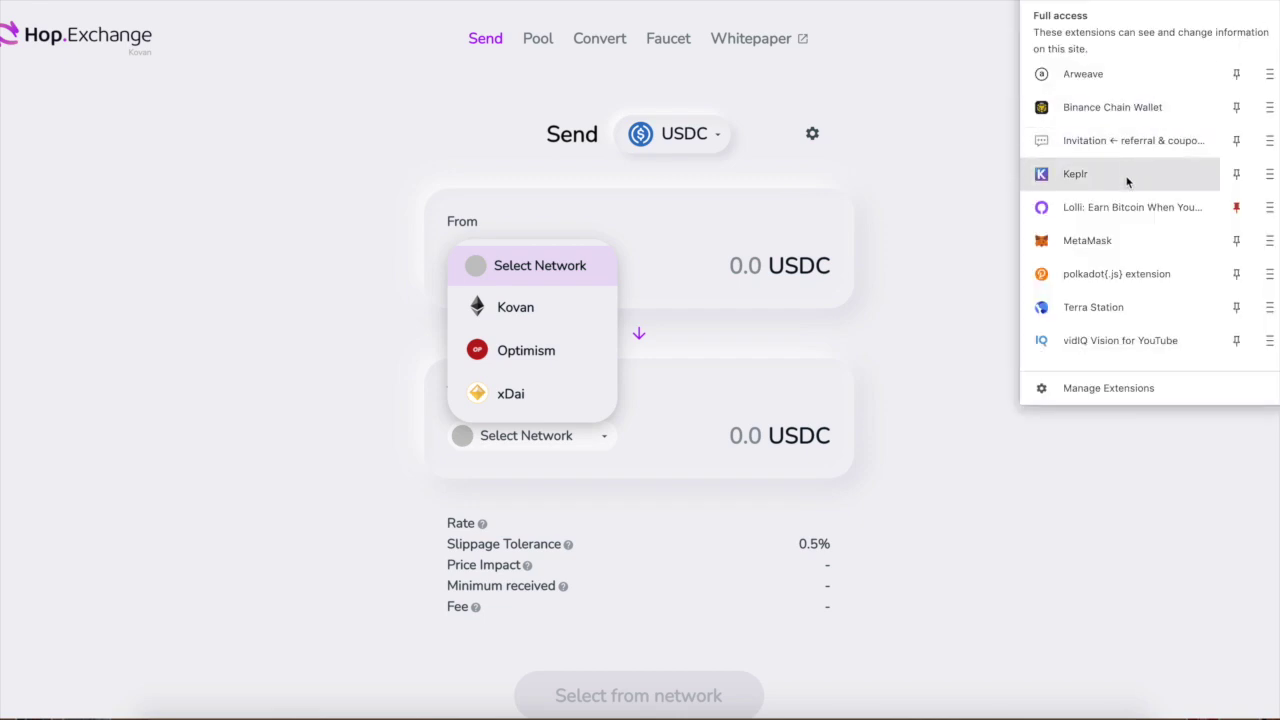
{"action": "left_click", "coordinate": [1103, 242]}
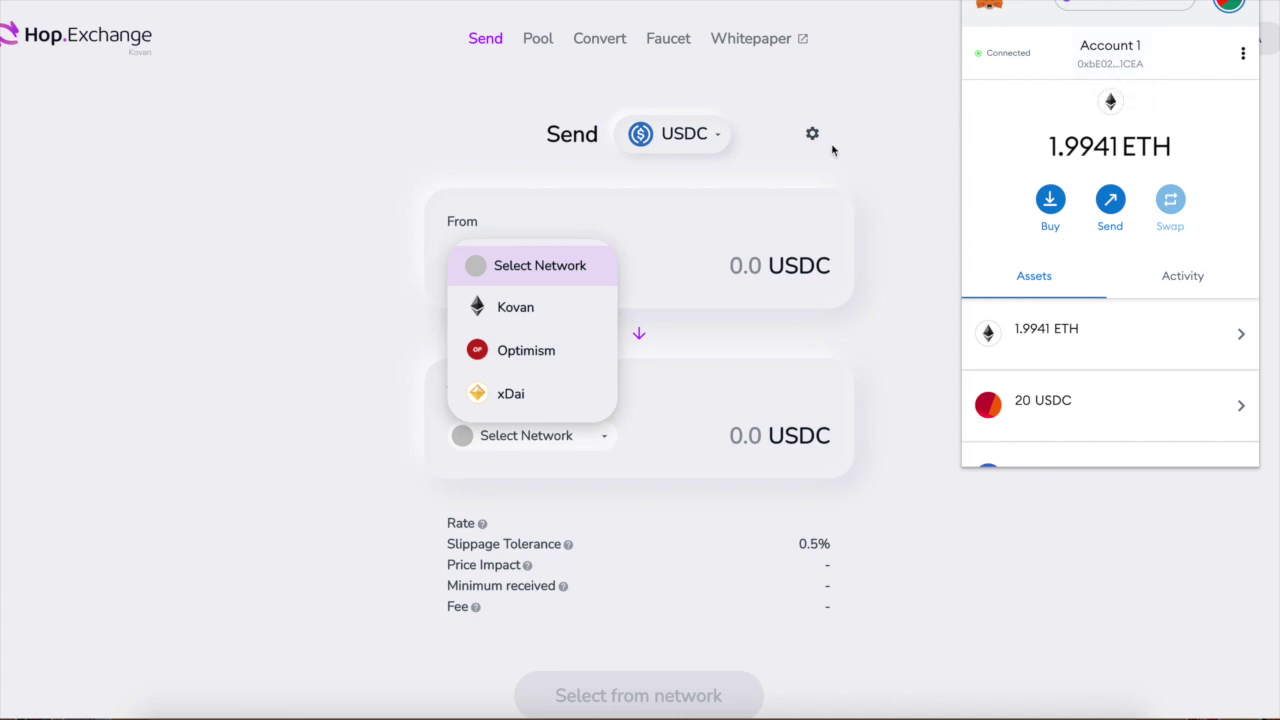
{"action": "left_click", "coordinate": [896, 145]}
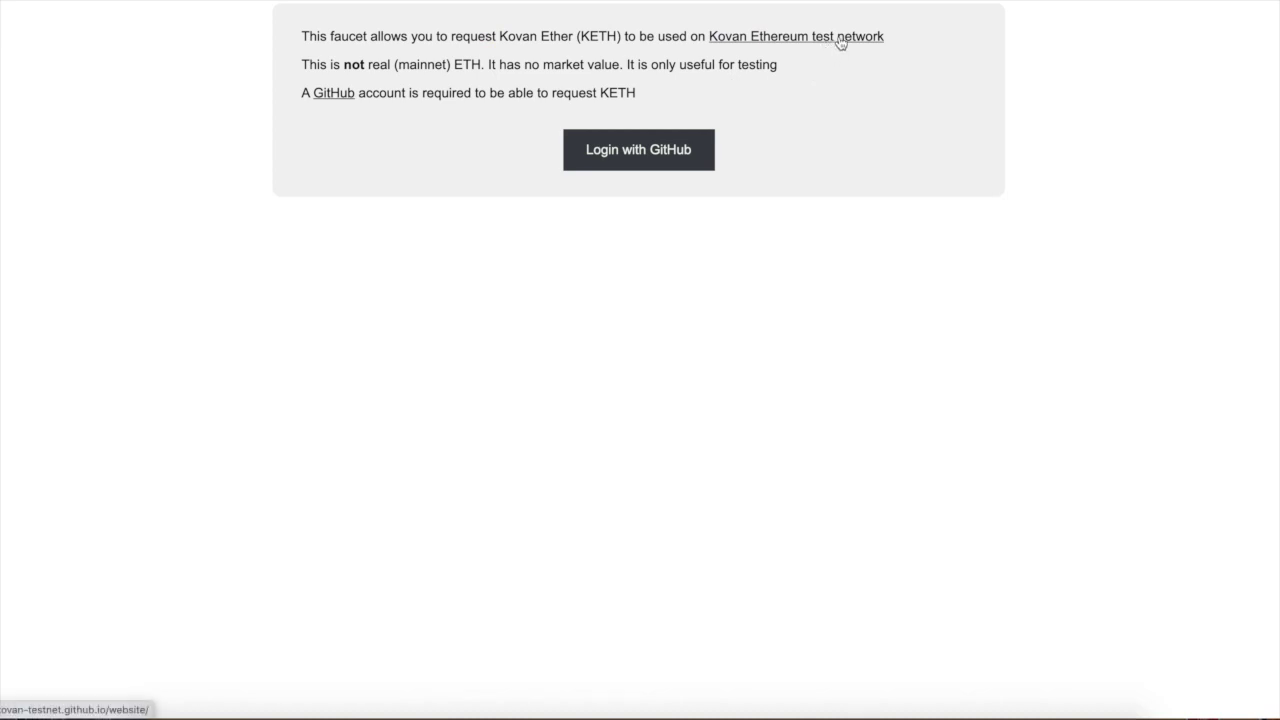
- Log in to the Kovan faucet with GitHub and focus the address field without requesting KETH
{"action": "left_click", "coordinate": [637, 161]}
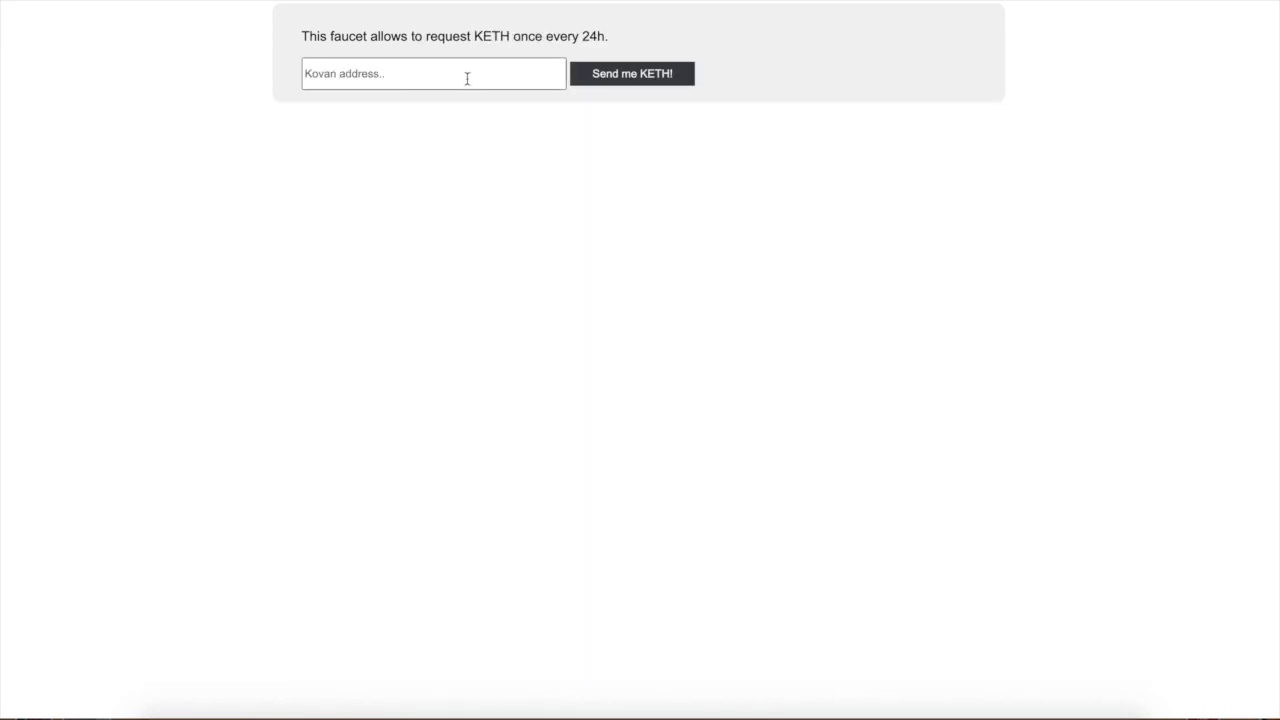
{"action": "left_click", "coordinate": [540, 76]}
{"action": "left_click", "coordinate": [933, 163]}
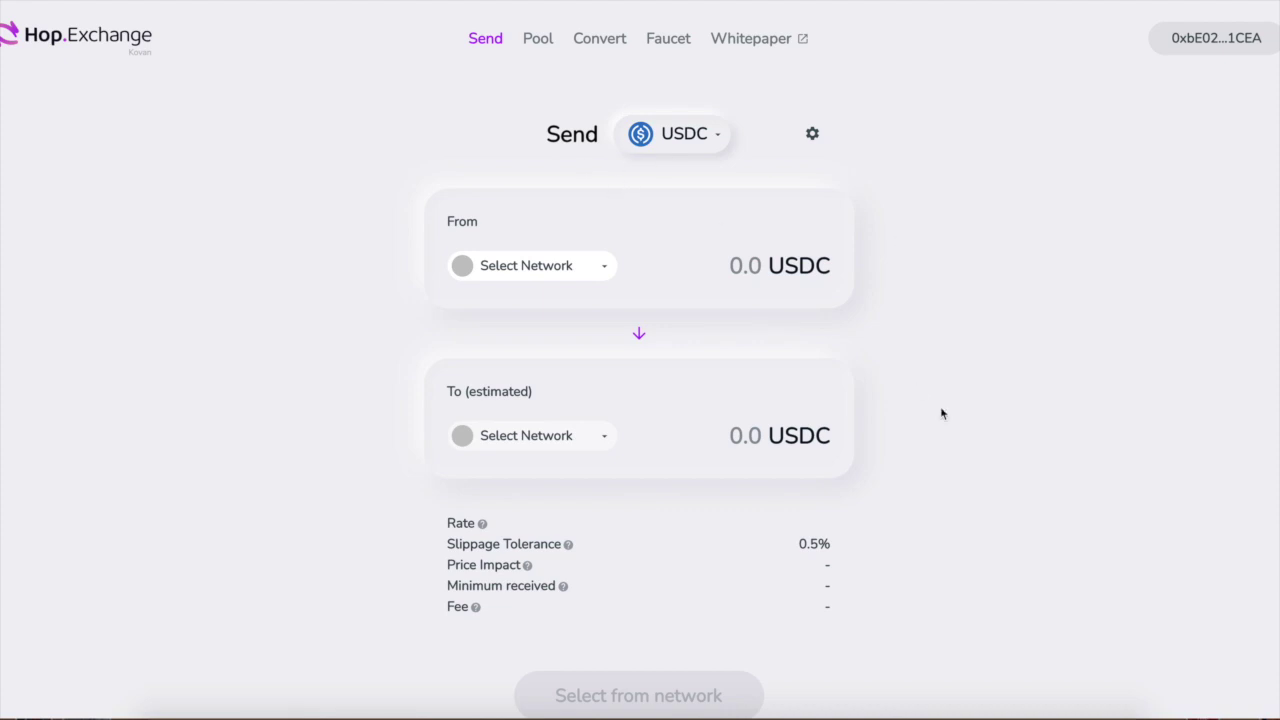
- Mint 10 Kovan USDC from the Hop faucet, confirm in MetaMask, then read the Optimism docs
{"action": "left_click", "coordinate": [665, 39]}
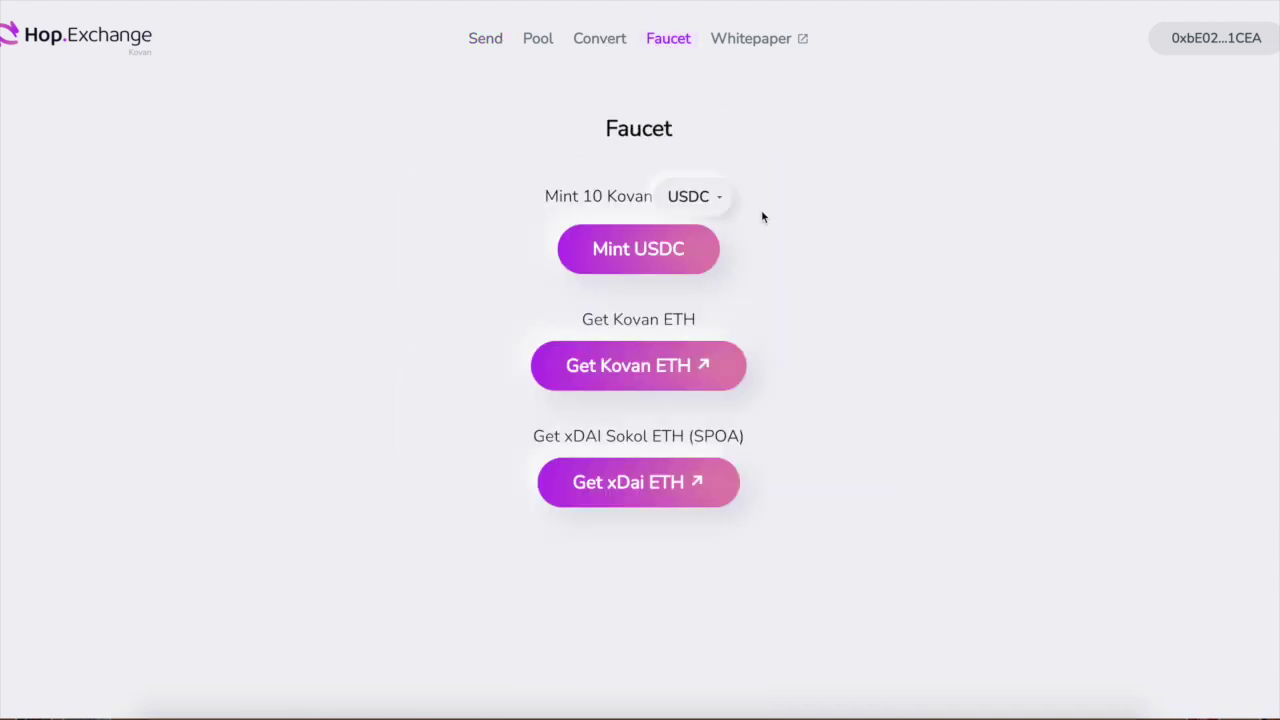
{"action": "left_click", "coordinate": [664, 258]}
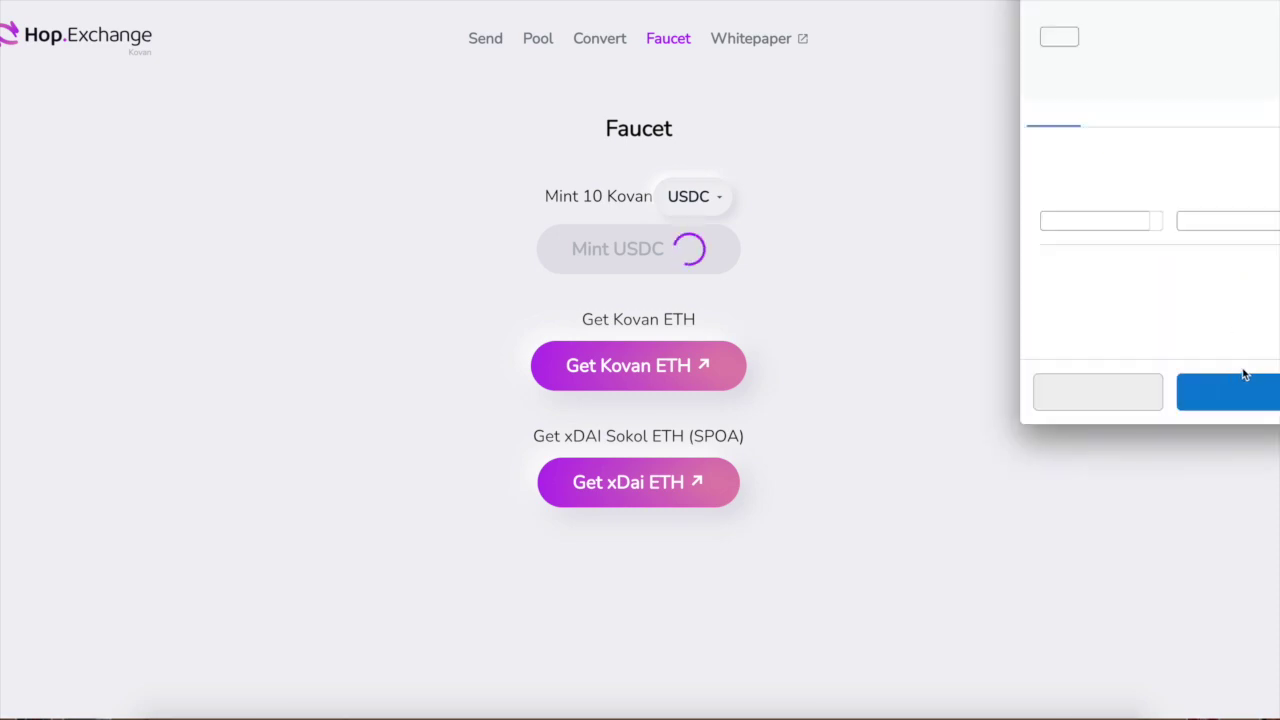
{"action": "left_click", "coordinate": [1246, 398]}
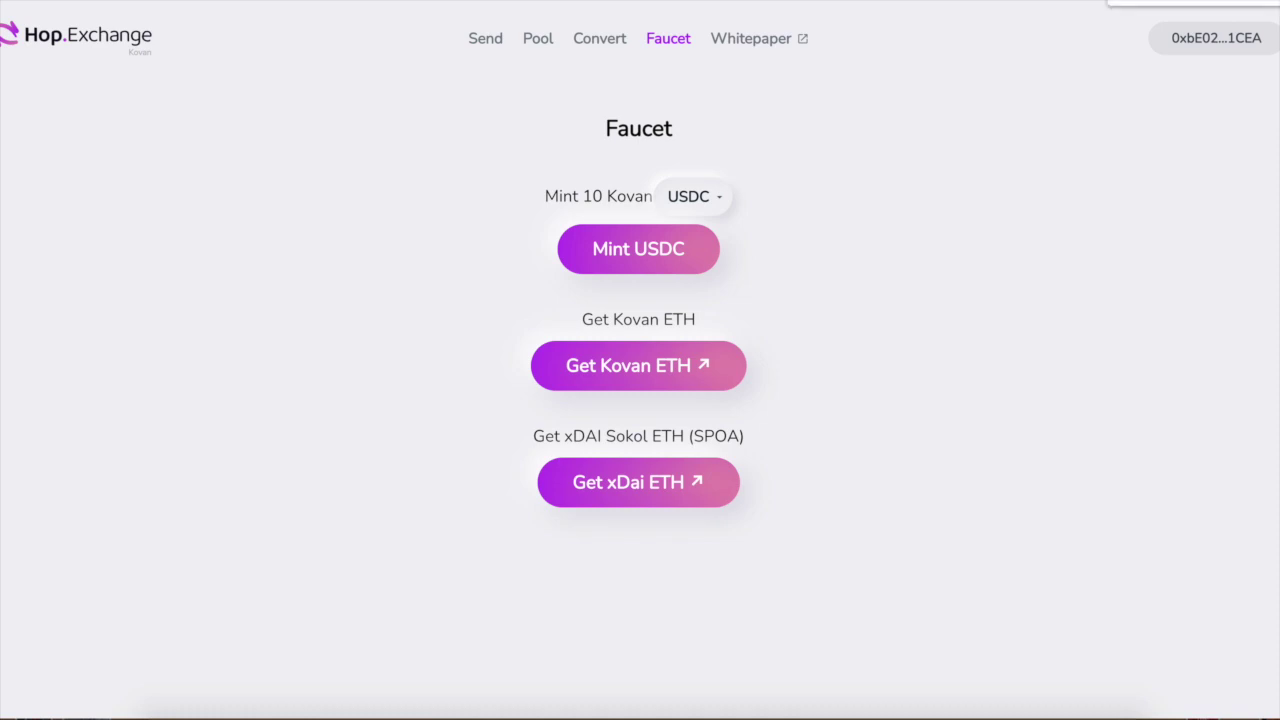
{"action": "left_click", "coordinate": [1128, 2]}
{"action": "scroll", "coordinate": [856, 437], "scroll_direction": "down", "scroll_amount": 15}
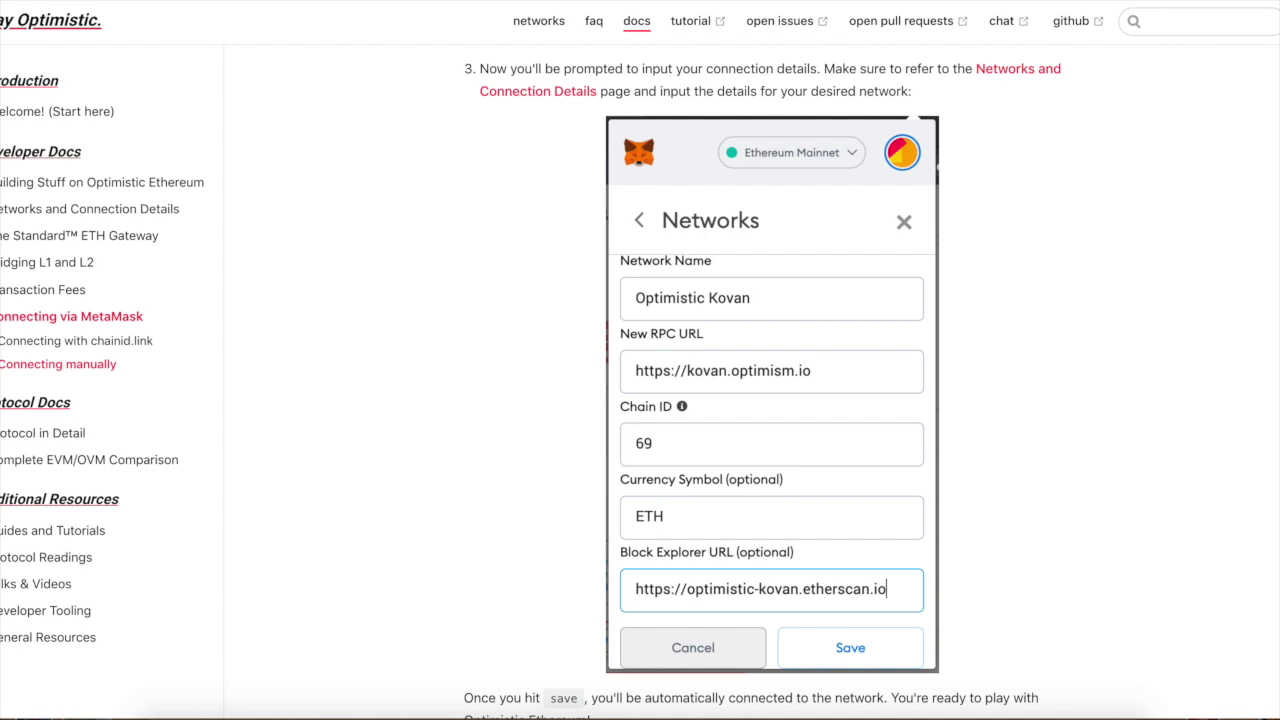
- Check MetaMask's current list of wallet networks before adding Optimism
{"action": "left_click", "coordinate": [1255, 2]}
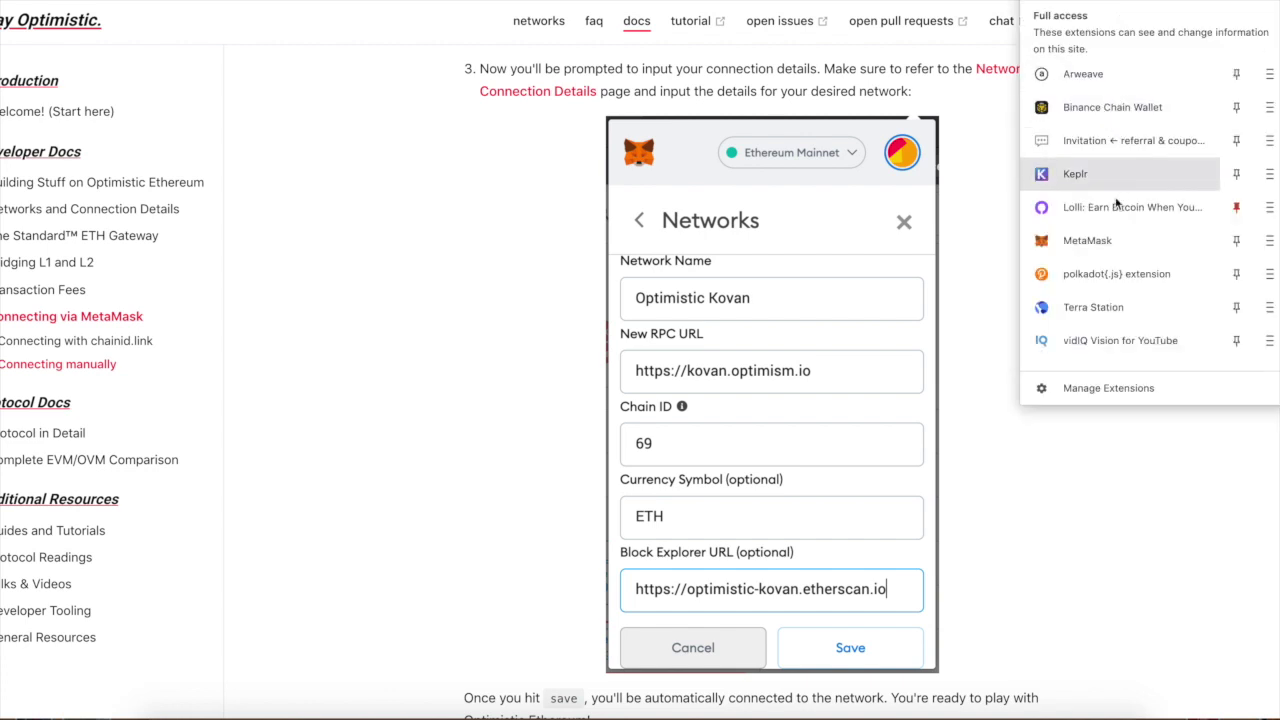
{"action": "key", "text": "Escape"}
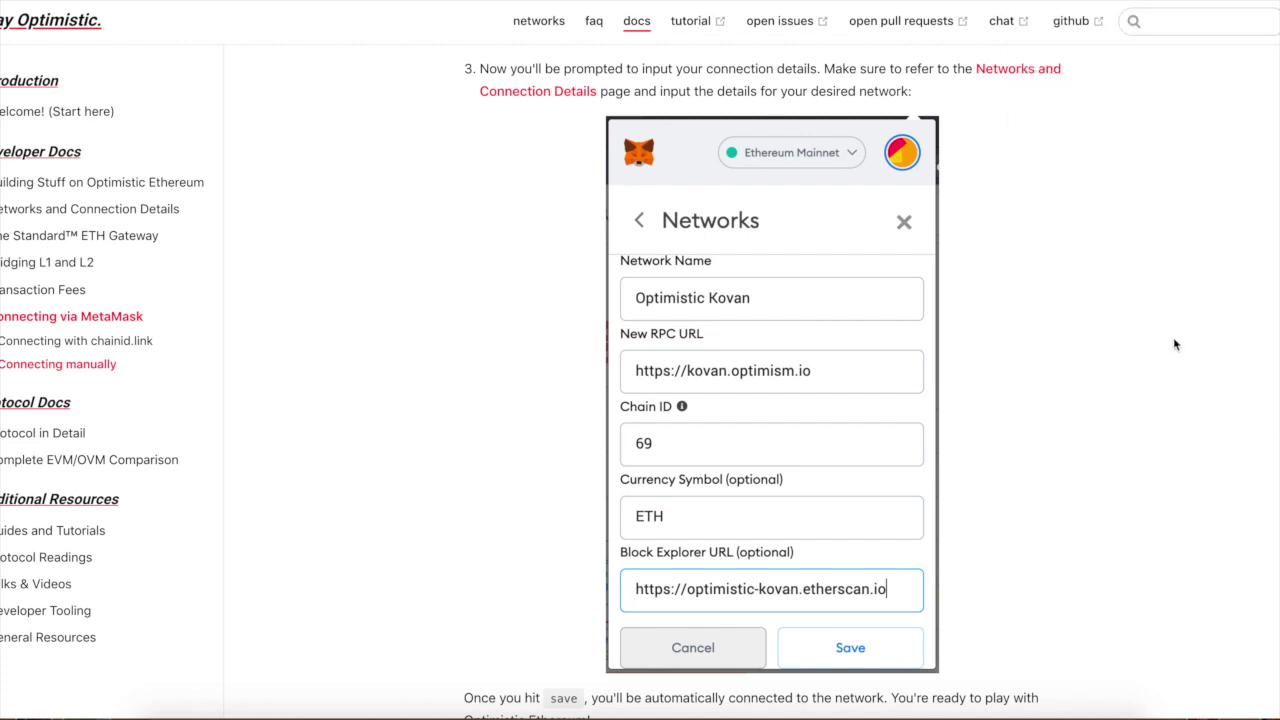
{"action": "left_click", "coordinate": [1224, 30]}
{"action": "left_click", "coordinate": [1170, 8]}
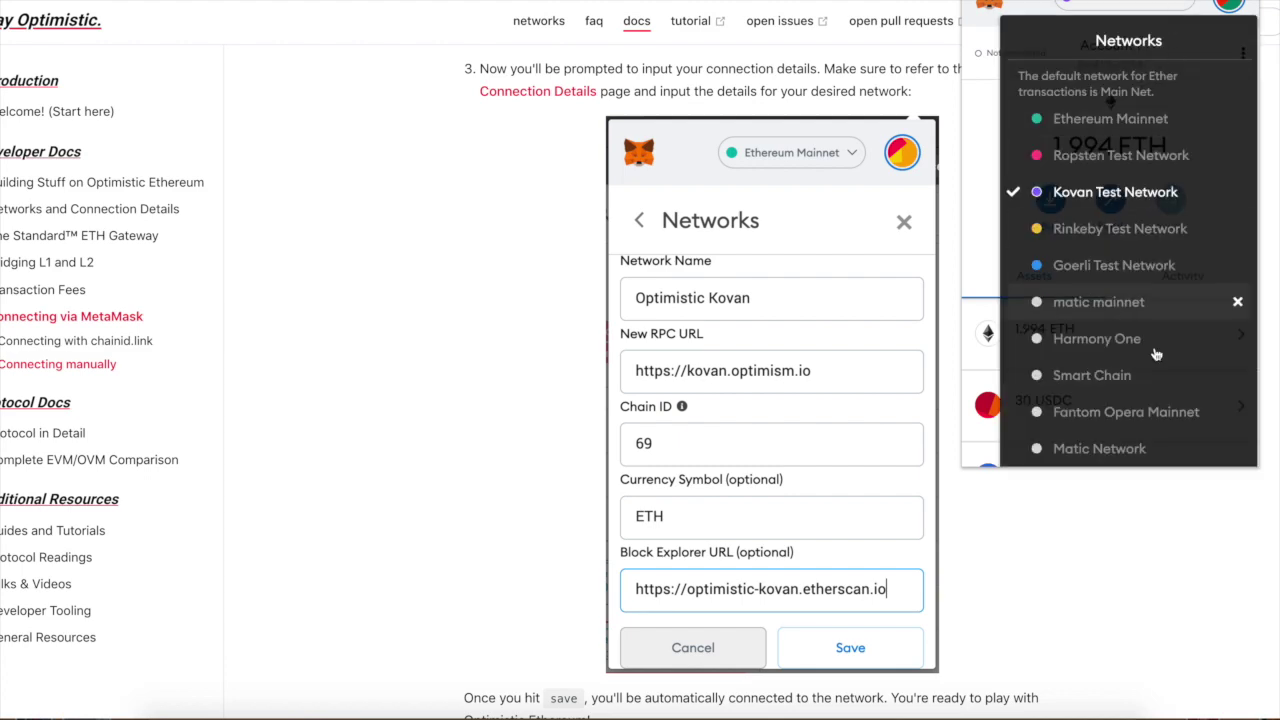
{"action": "scroll", "coordinate": [1072, 400], "scroll_direction": "down", "scroll_amount": 2}
{"action": "left_click", "coordinate": [1083, 508]}
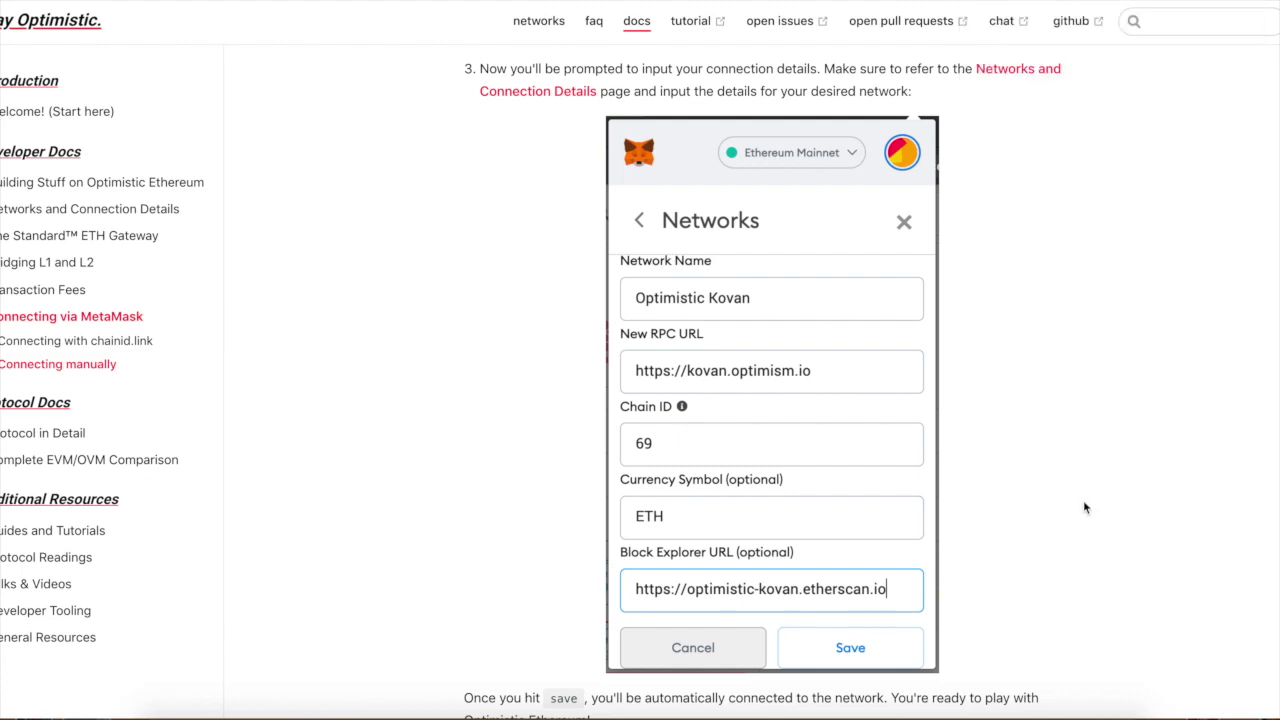
{"action": "scroll", "coordinate": [865, 326], "scroll_direction": "up", "scroll_amount": 10}
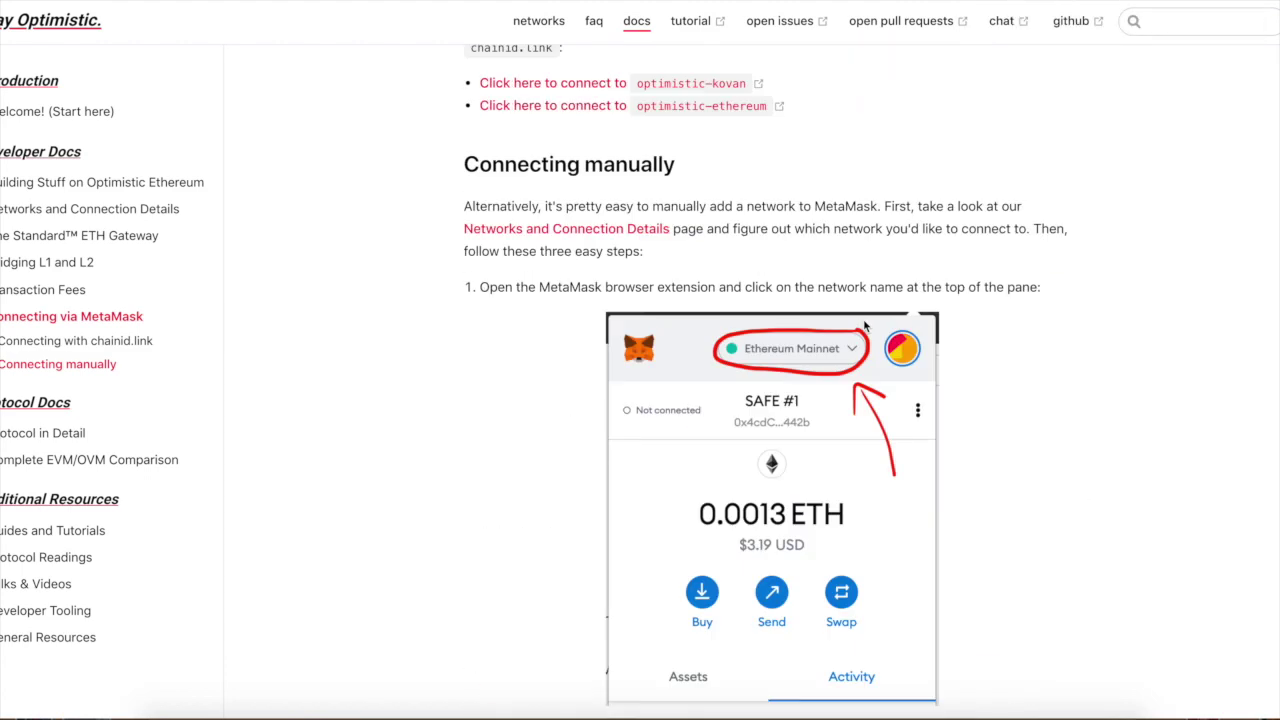
- Add the Optimistic Ethereum network (chain ID 10) to MetaMask and switch to it
{"action": "scroll", "coordinate": [860, 320], "scroll_direction": "down", "scroll_amount": 1}
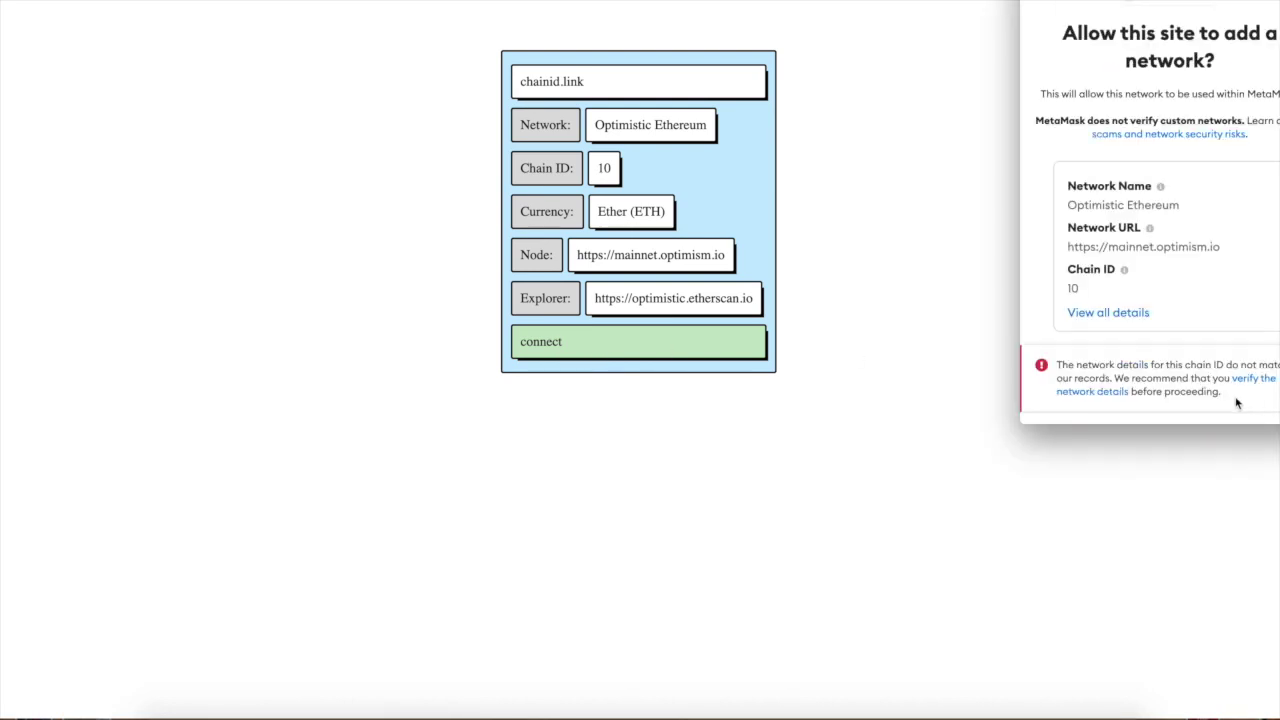
{"action": "scroll", "coordinate": [1238, 400], "scroll_direction": "down", "scroll_amount": 1}
{"action": "left_click", "coordinate": [1238, 398]}
{"action": "left_click", "coordinate": [1237, 395]}
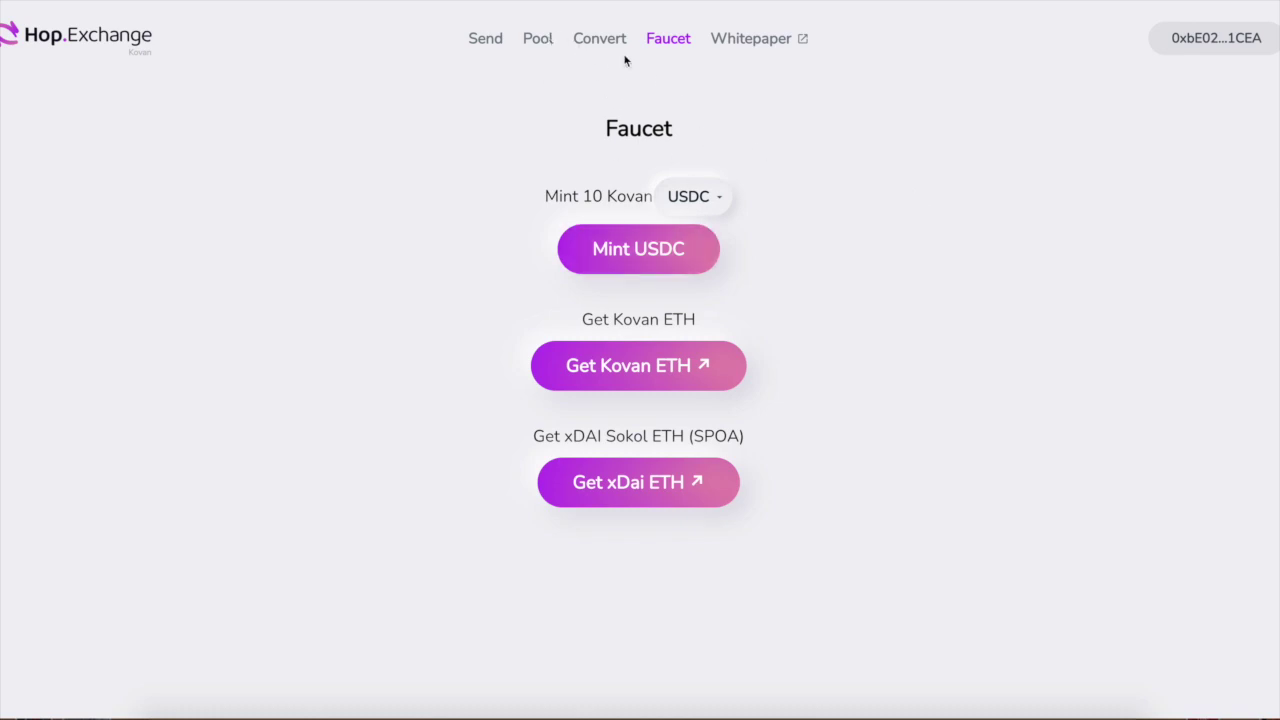
- Open the Pool page's Add Liquidity form and look at the USDC pool's network options
{"action": "left_click", "coordinate": [538, 38]}
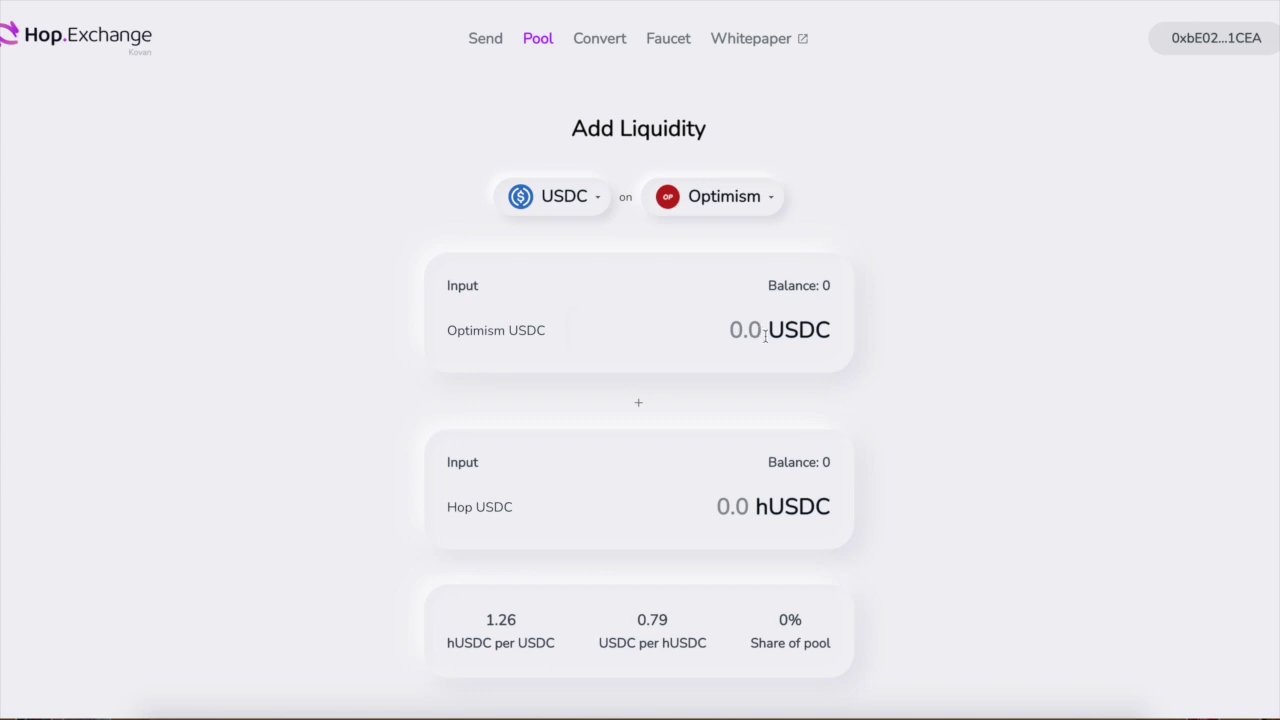
{"action": "left_click", "coordinate": [689, 217]}
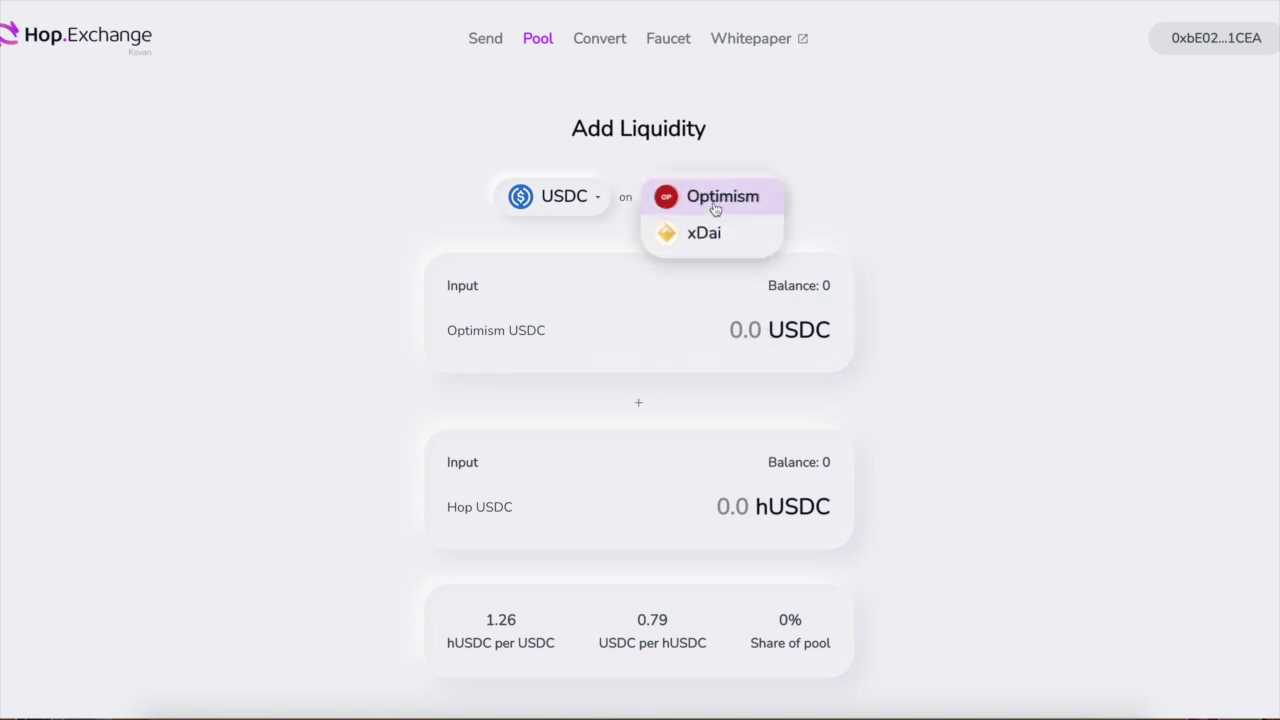
{"action": "left_click", "coordinate": [1087, 124]}
- Switch MetaMask to the Kovan Test Network and check the 1.994 ETH and 30 USDC balances
{"action": "left_click", "coordinate": [1210, 2]}
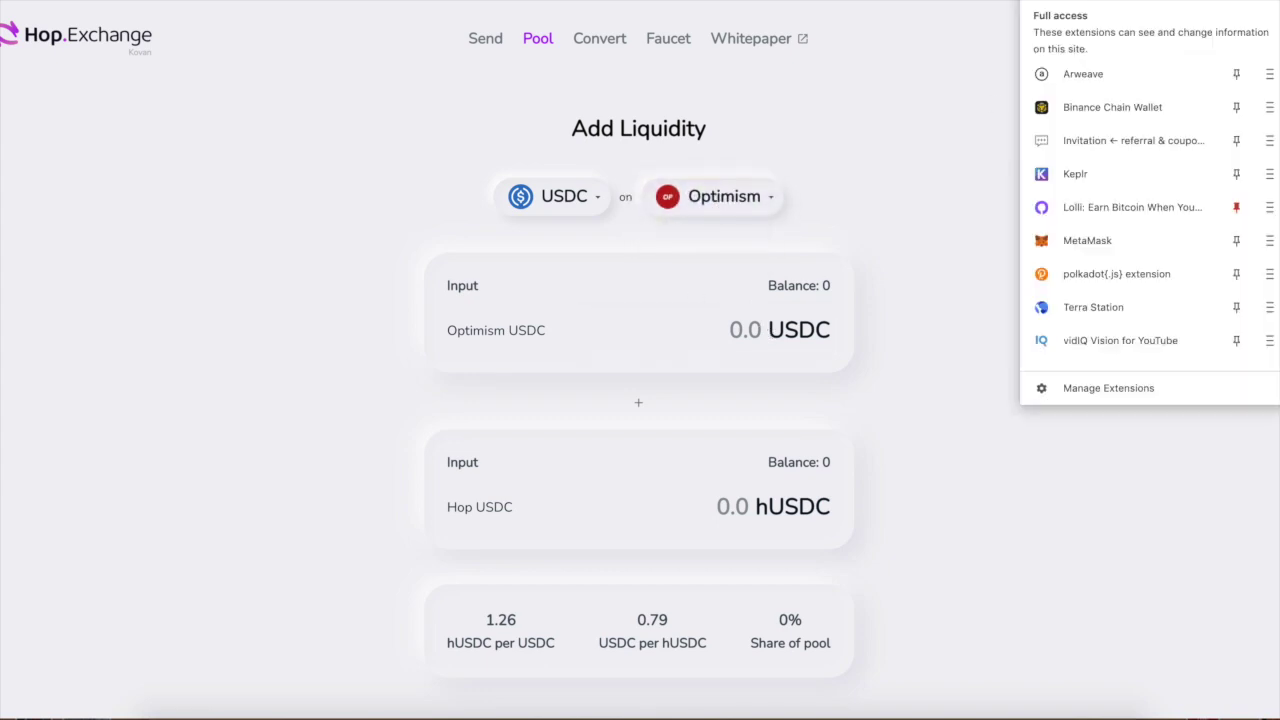
{"action": "left_click", "coordinate": [1097, 244]}
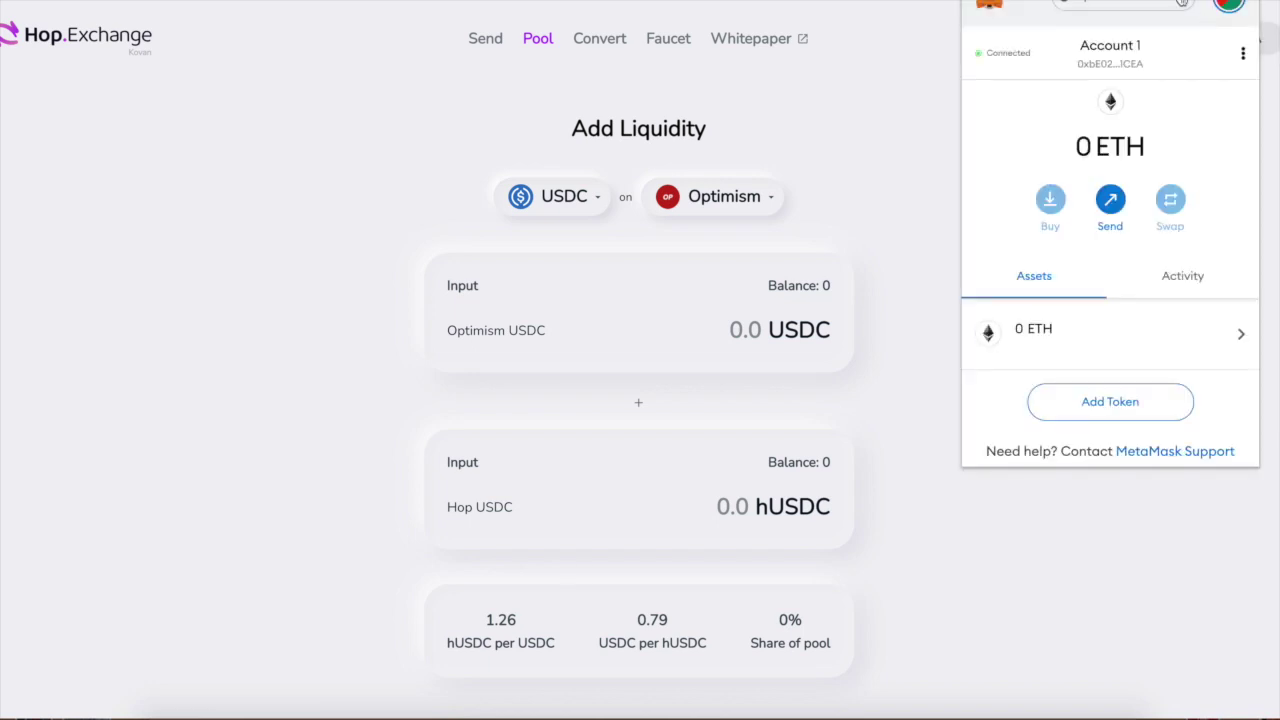
{"action": "left_click", "coordinate": [1182, 3]}
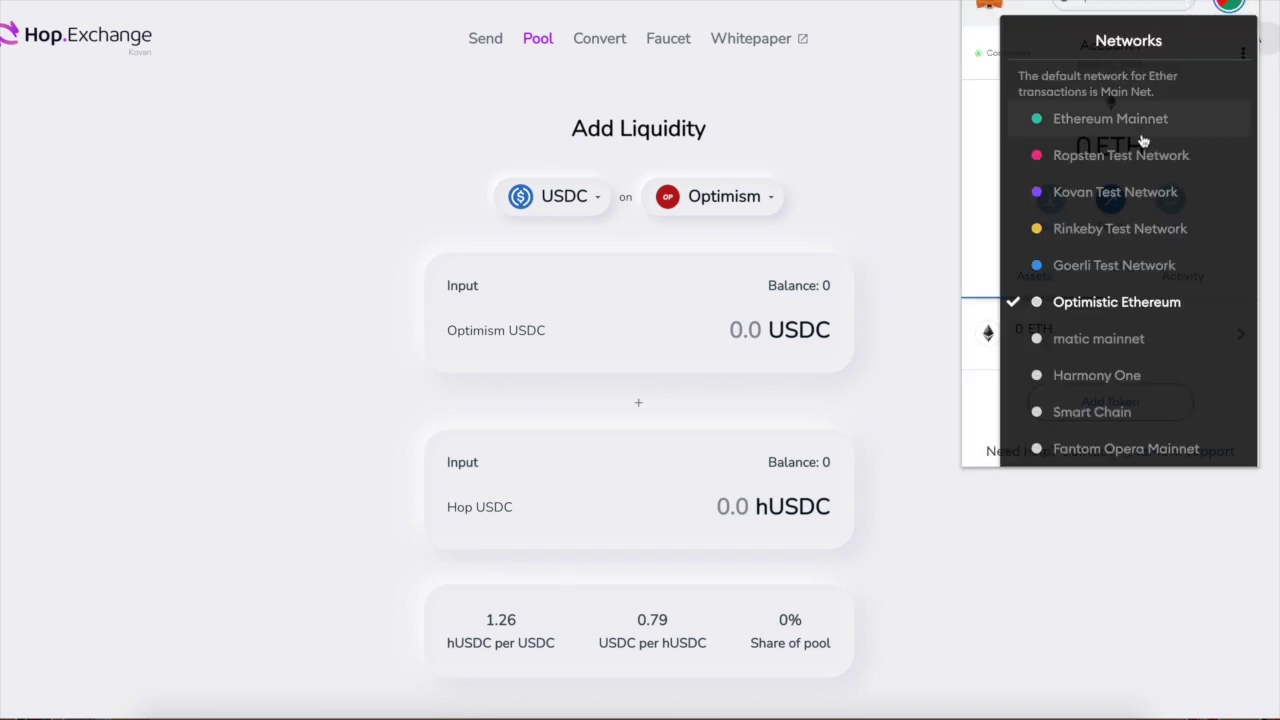
{"action": "left_click", "coordinate": [1124, 200]}
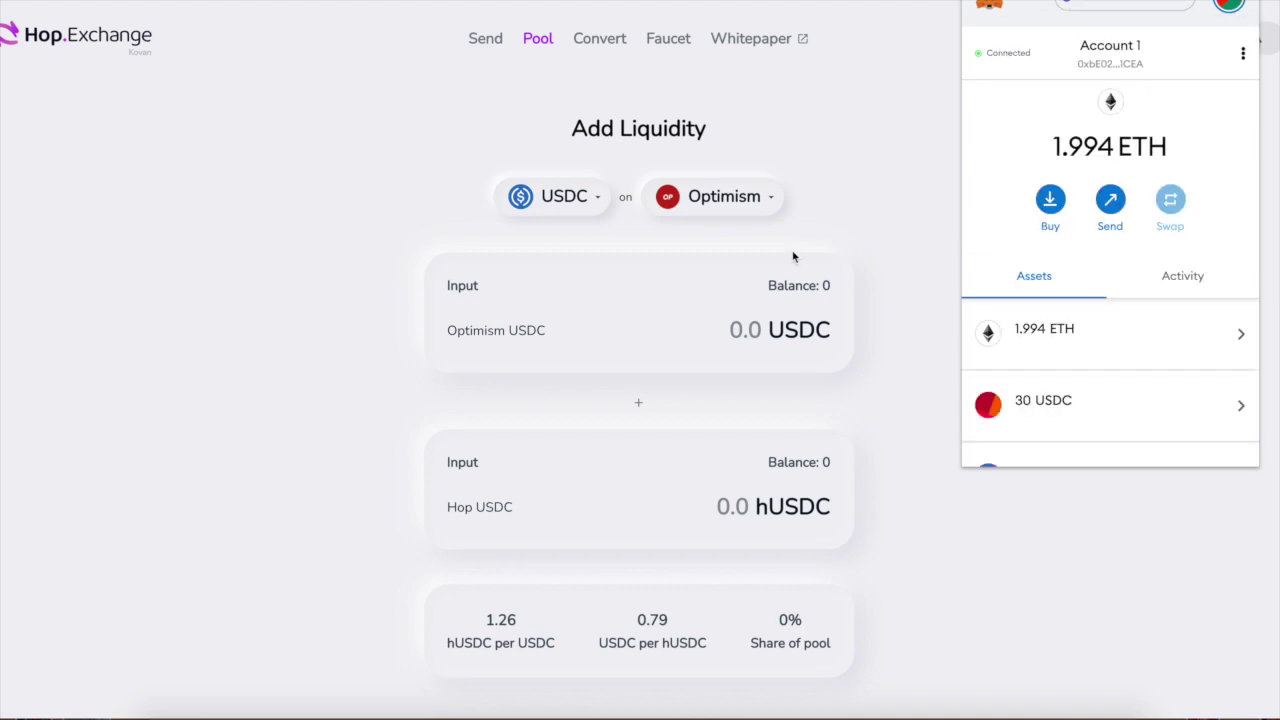
{"action": "left_click", "coordinate": [889, 303]}
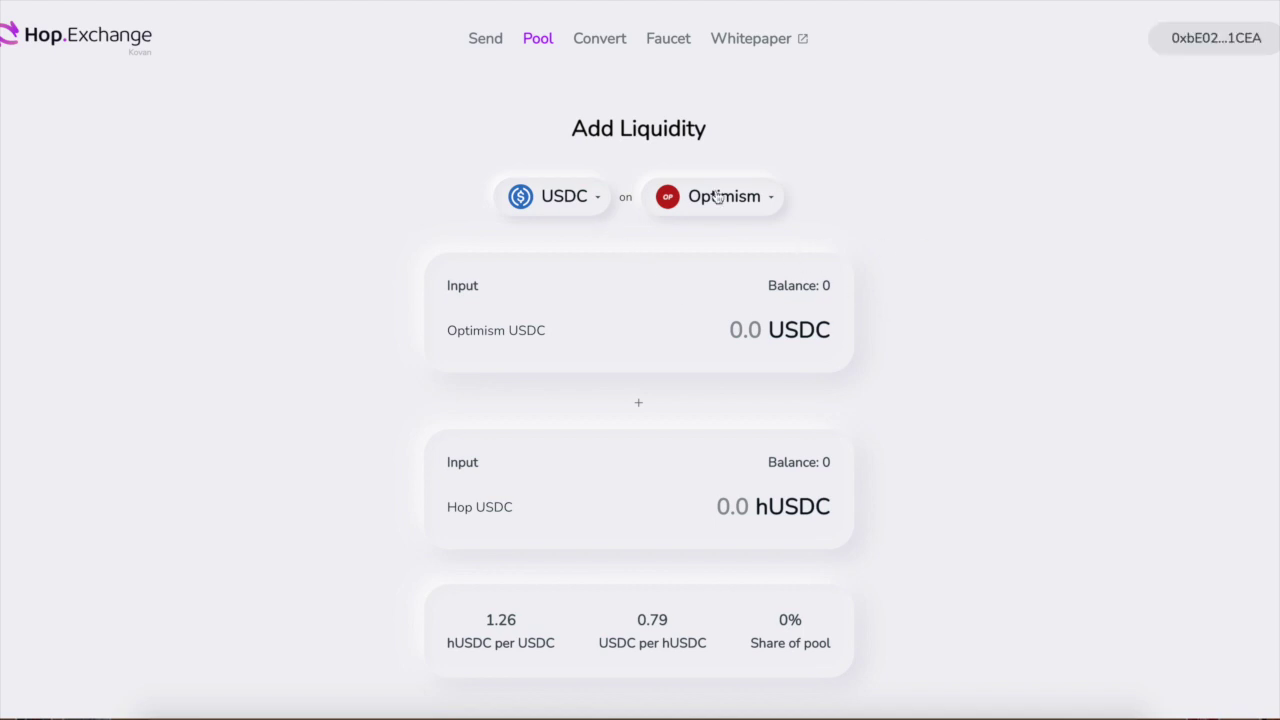
- Prepare a Send of the full 30.0 USDC from Kovan to Optimism, estimating 29.9524 USDC received
{"action": "left_click", "coordinate": [493, 48]}
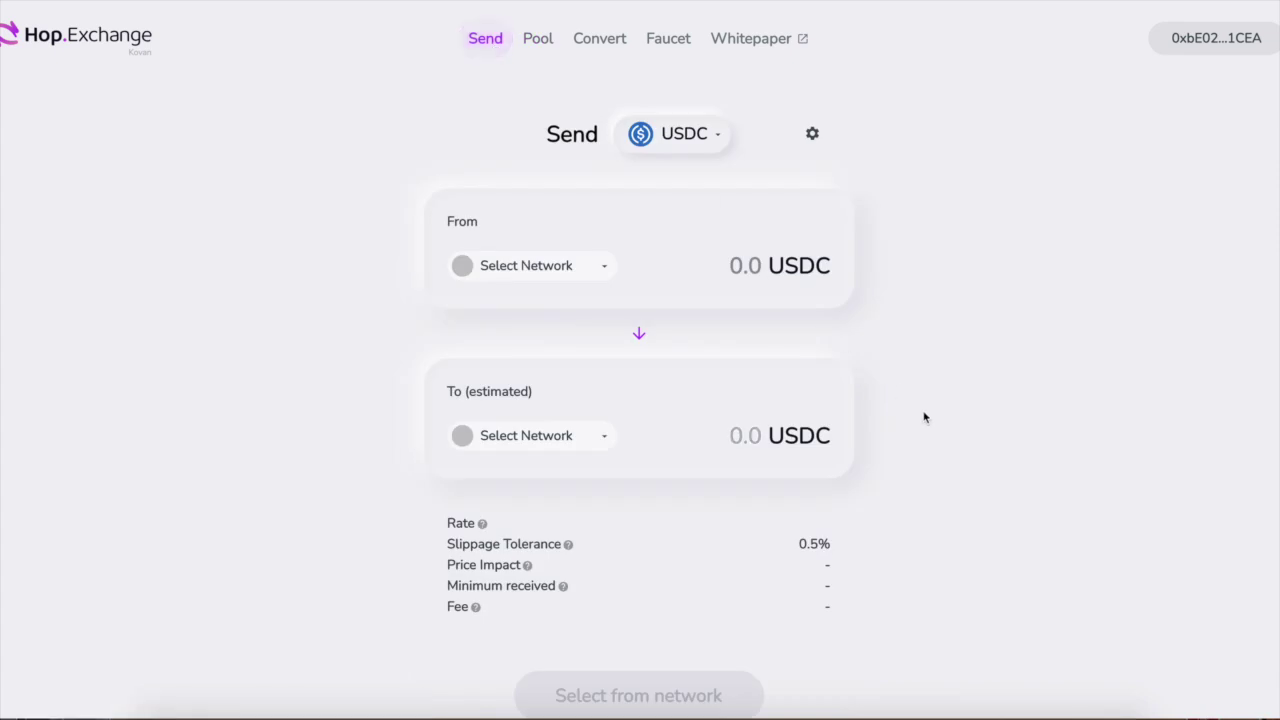
{"action": "left_click", "coordinate": [563, 260]}
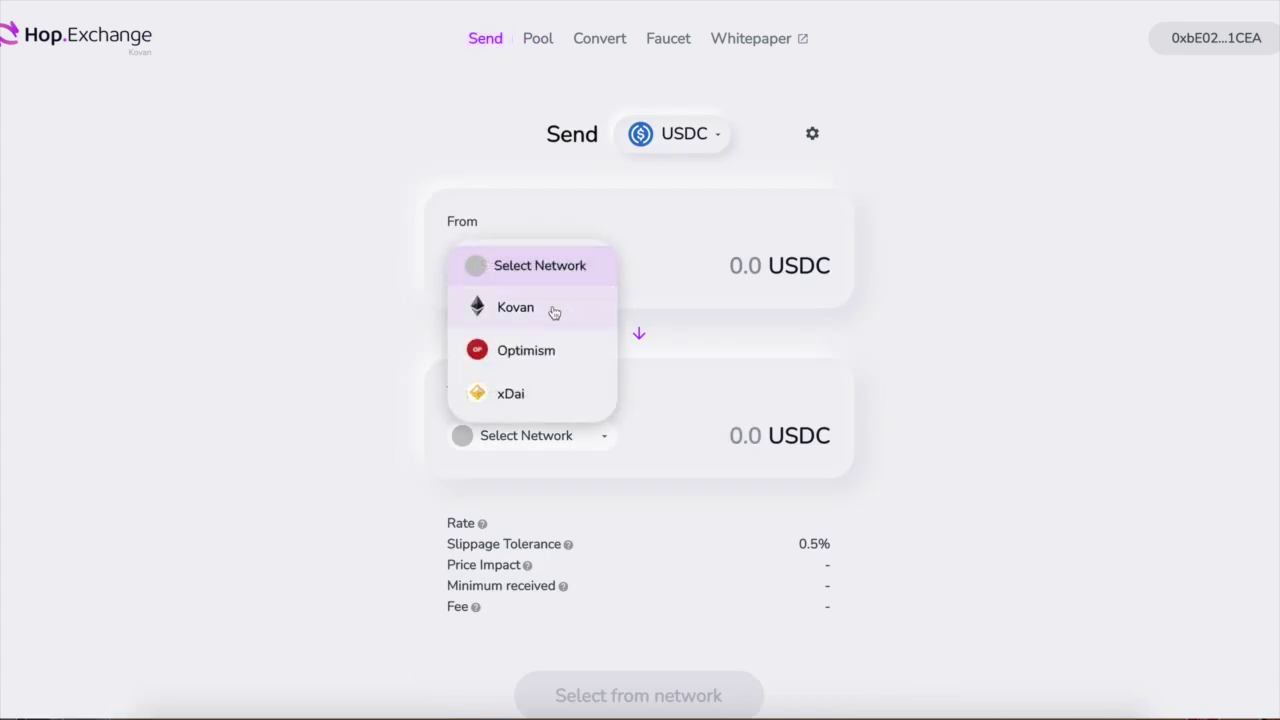
{"action": "left_click", "coordinate": [560, 310]}
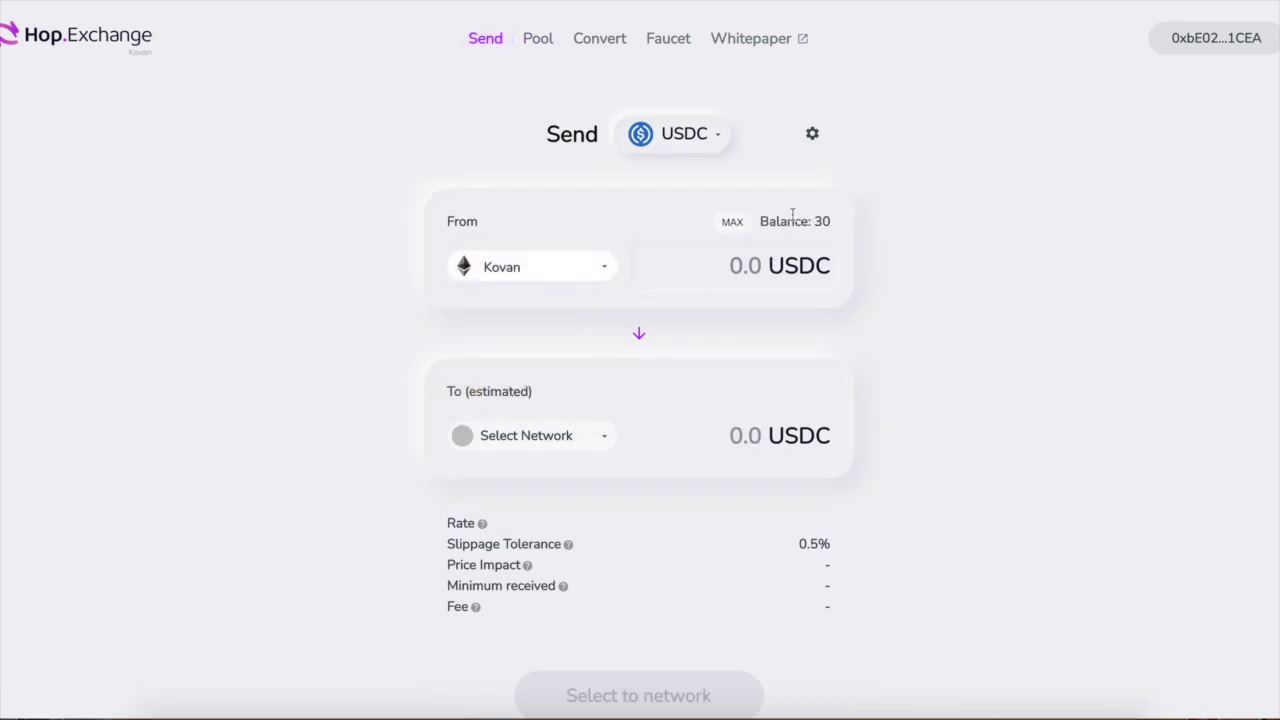
{"action": "left_click", "coordinate": [732, 221]}
{"action": "left_click", "coordinate": [592, 430]}
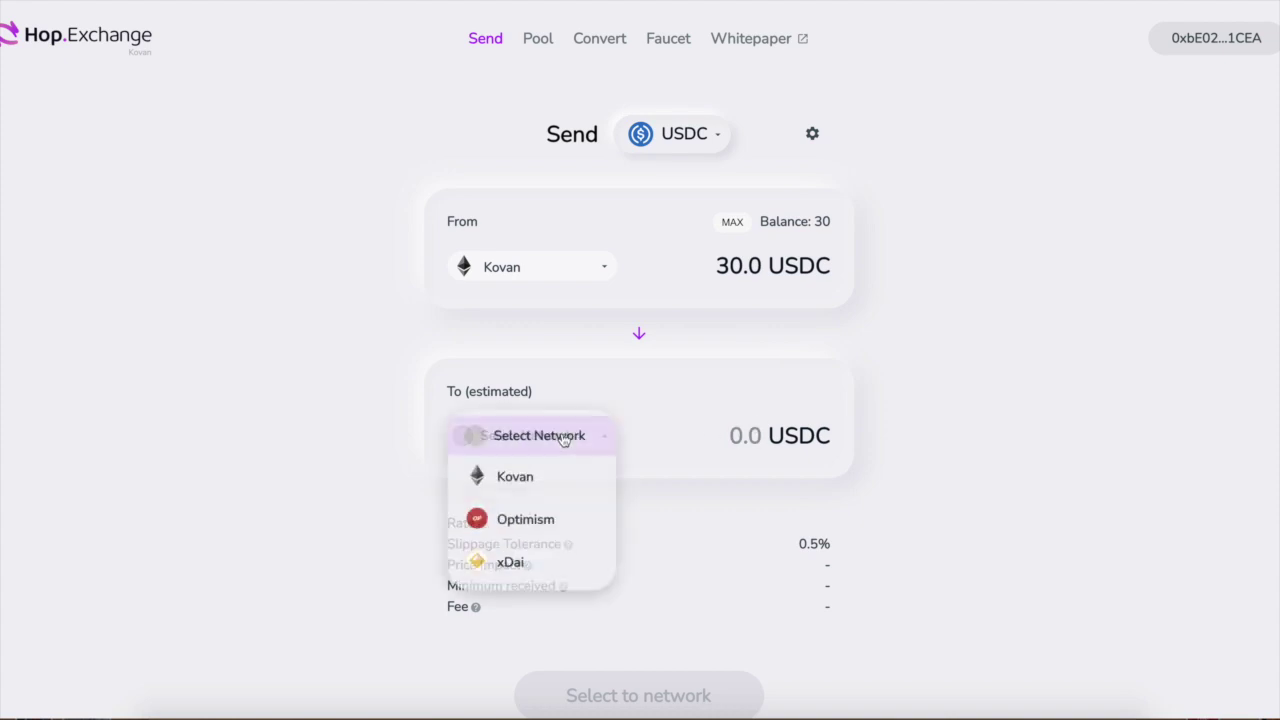
{"action": "left_click", "coordinate": [531, 517]}
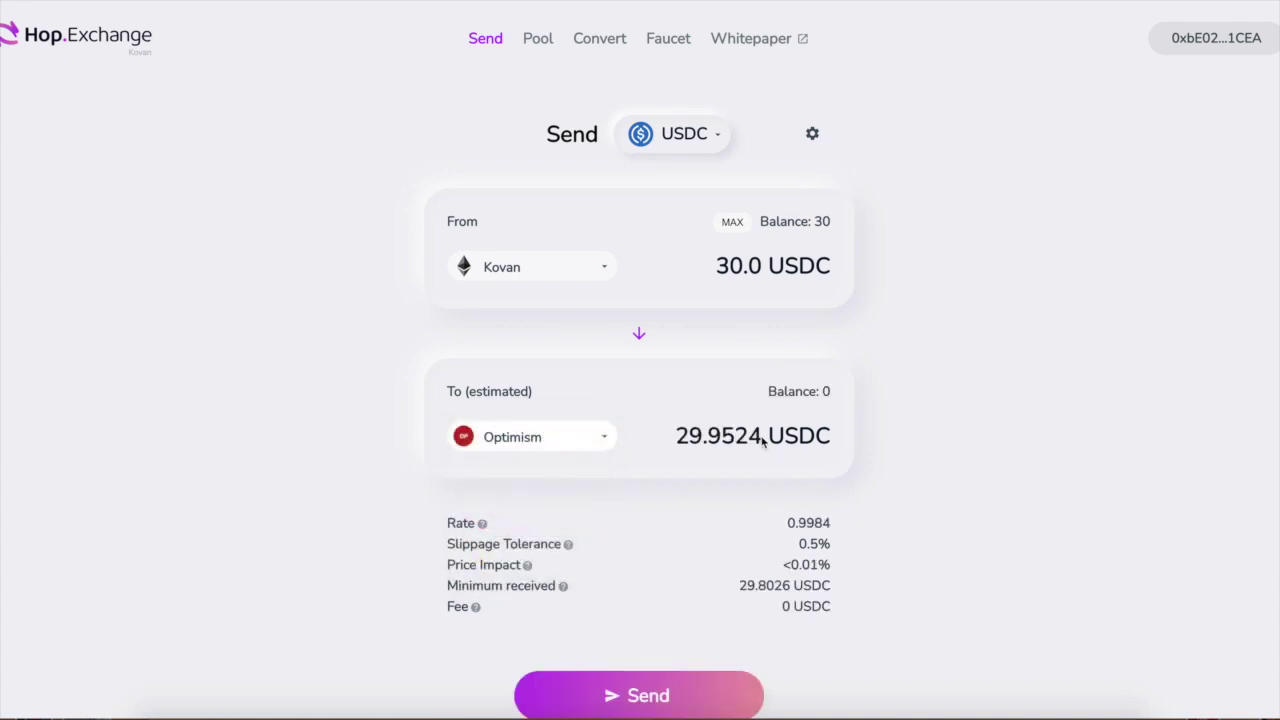
{"action": "scroll", "coordinate": [888, 456], "scroll_direction": "down", "scroll_amount": 1}
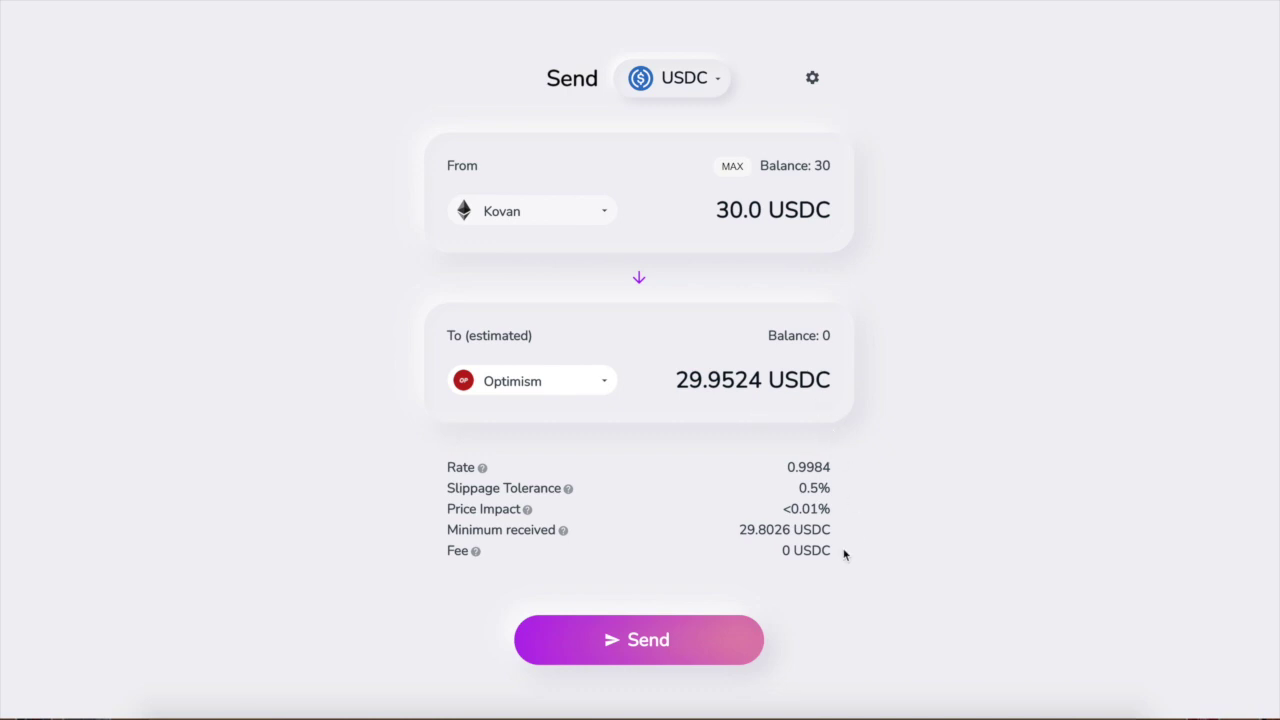
- Send the 30 USDC from Kovan to Optimism, confirm it, and close the status panel
{"action": "left_click", "coordinate": [656, 638]}
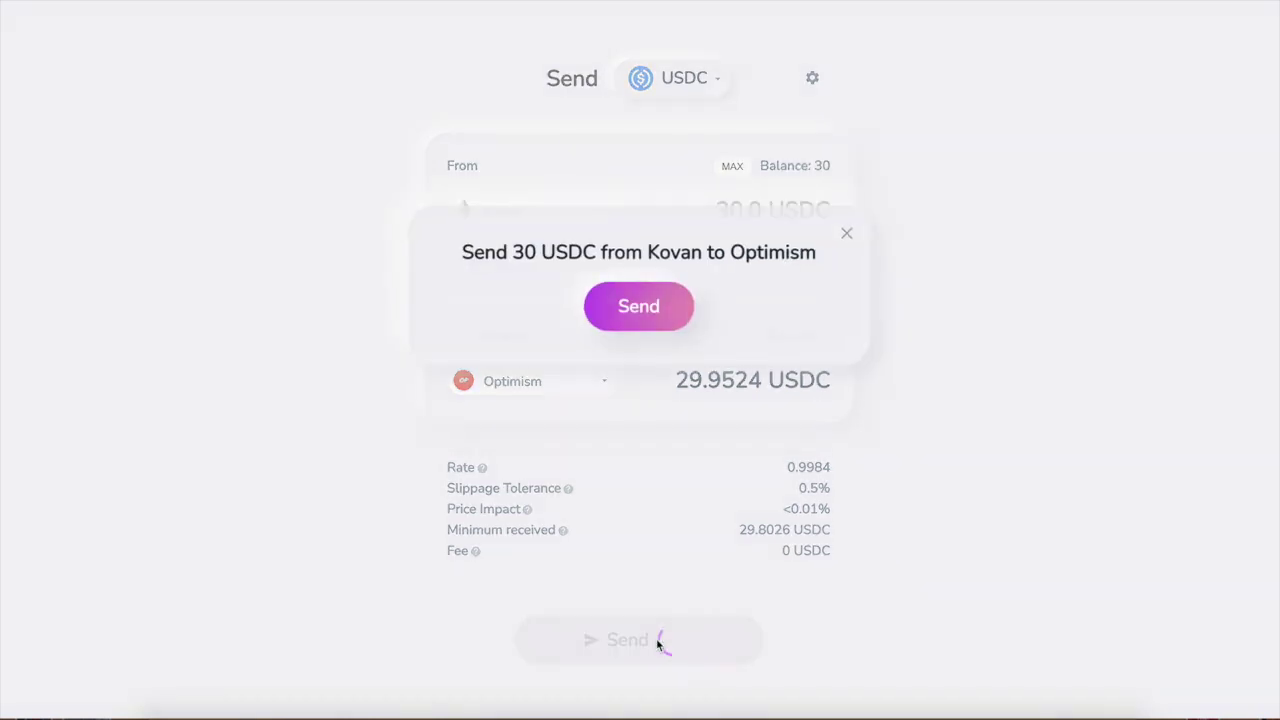
{"action": "left_click", "coordinate": [677, 303]}
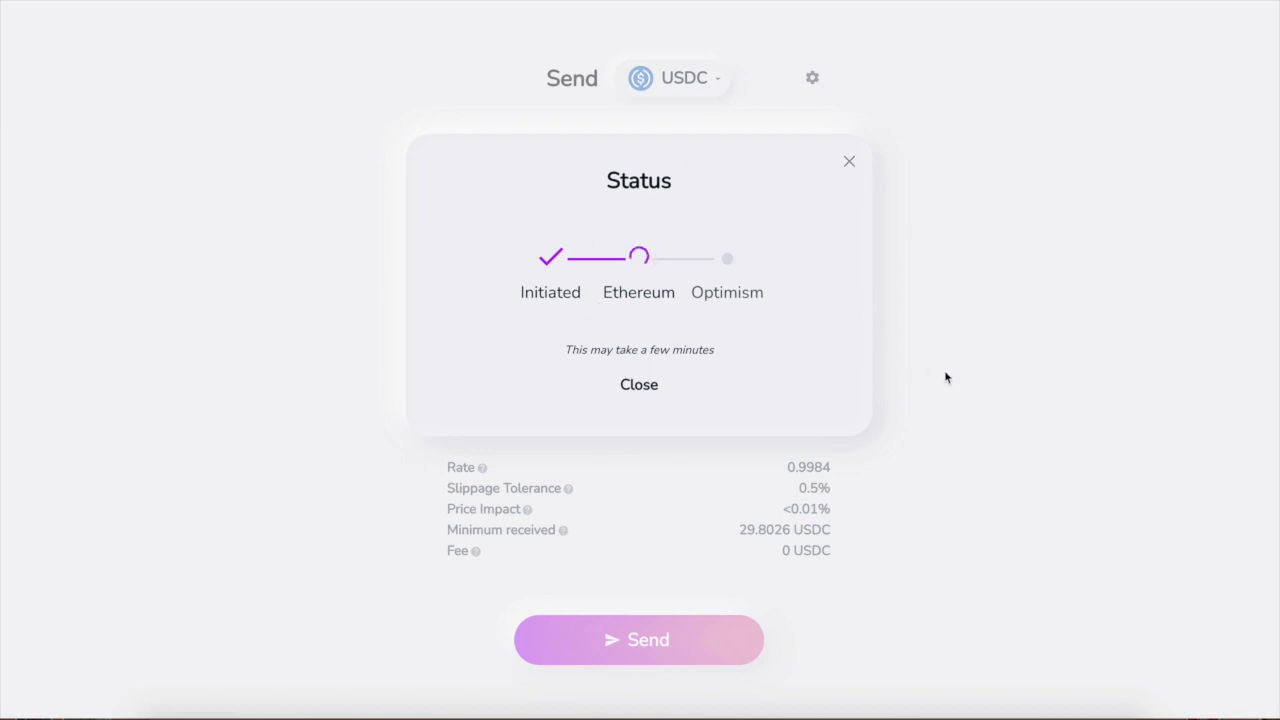
{"action": "left_click", "coordinate": [849, 163]}
{"action": "scroll", "coordinate": [760, 170], "scroll_direction": "up", "scroll_amount": 1}
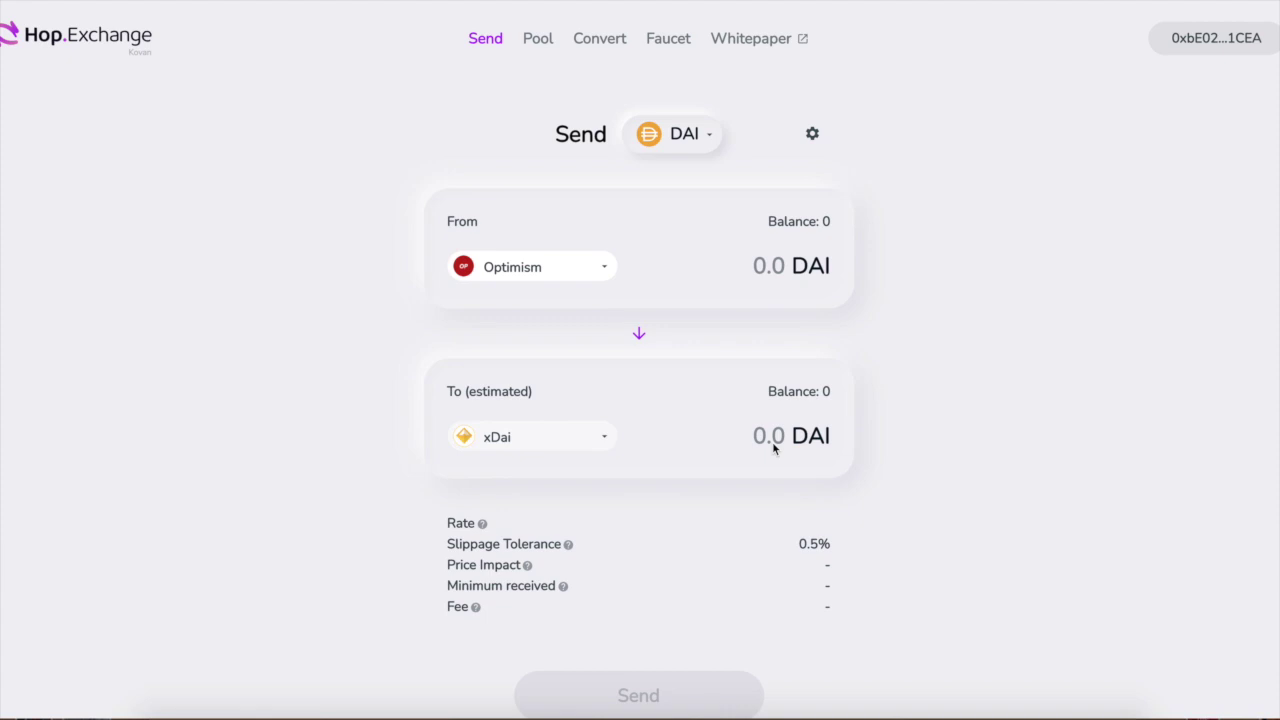
{"action": "left_click", "coordinate": [591, 275]}
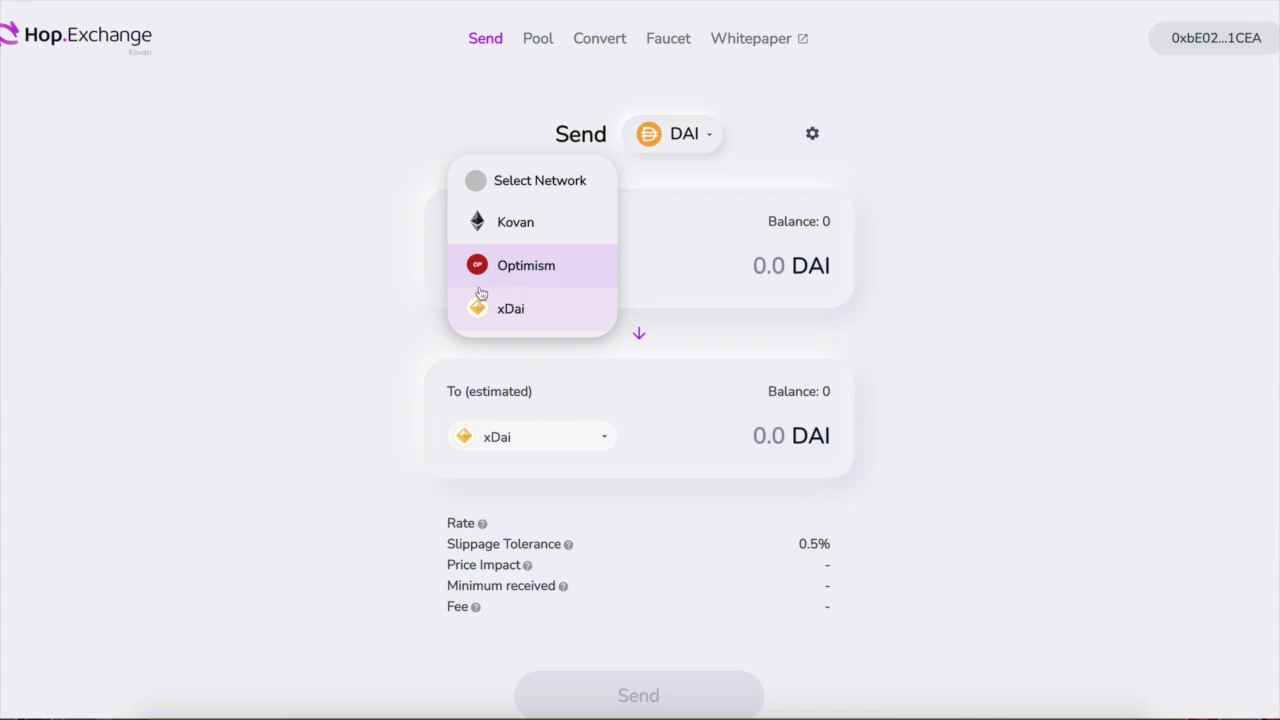
{"action": "left_click", "coordinate": [882, 355]}
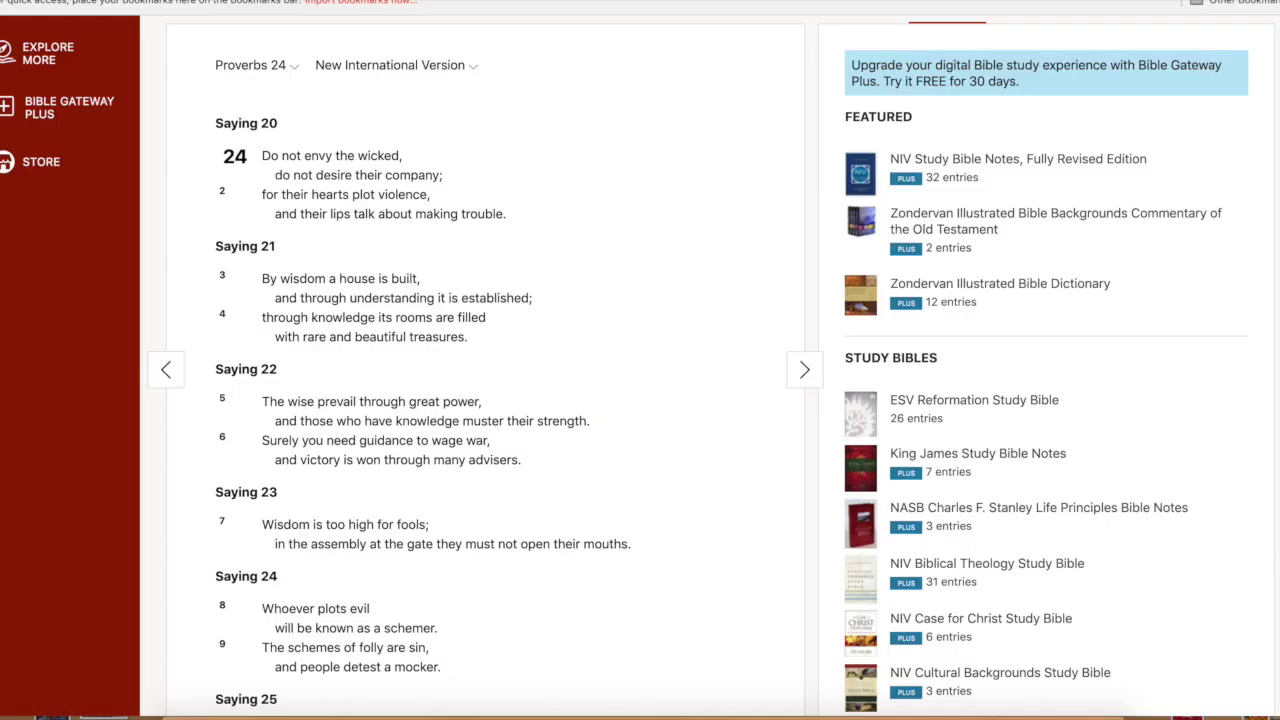
- Scroll down Bible Gateway's Proverbs 24 page before moving on to the Celsius site
{"action": "scroll", "coordinate": [500, 247], "scroll_direction": "down", "scroll_amount": 2}
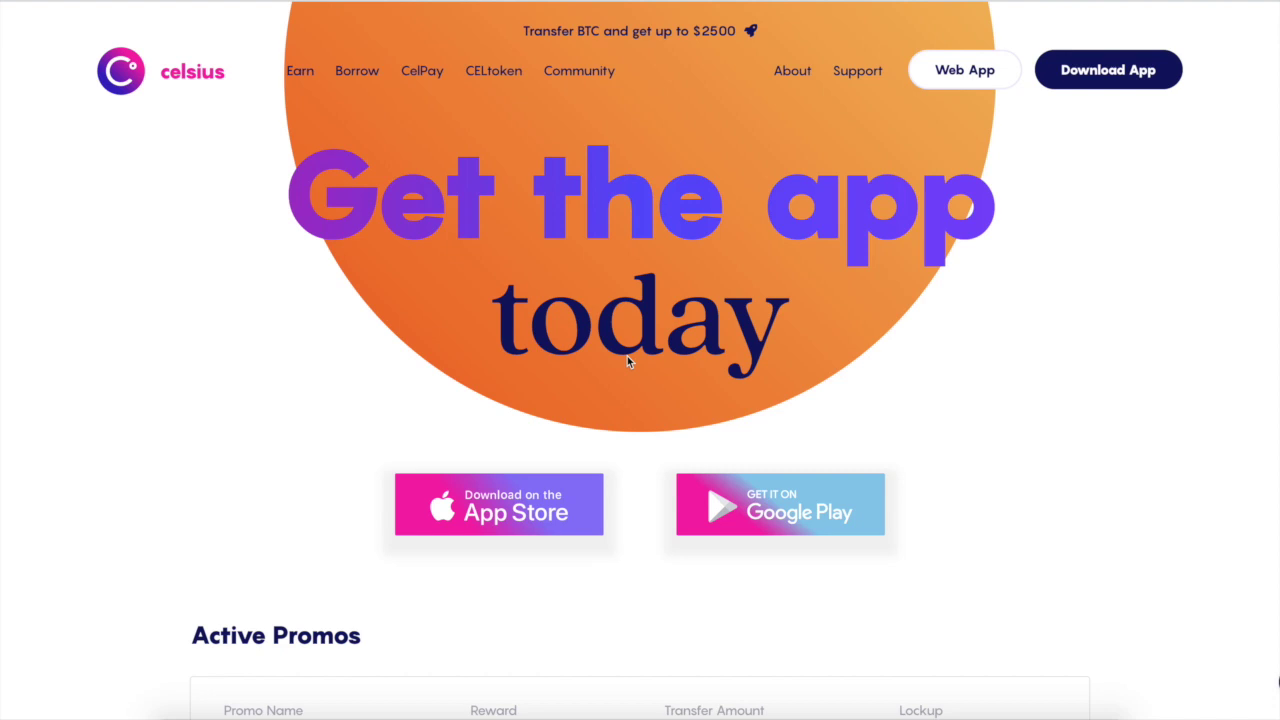
- Scroll Celsius's page to the Active Promos table, then move to BlockFi's Refer a Friend page
{"action": "scroll", "coordinate": [627, 356], "scroll_direction": "down", "scroll_amount": 3}
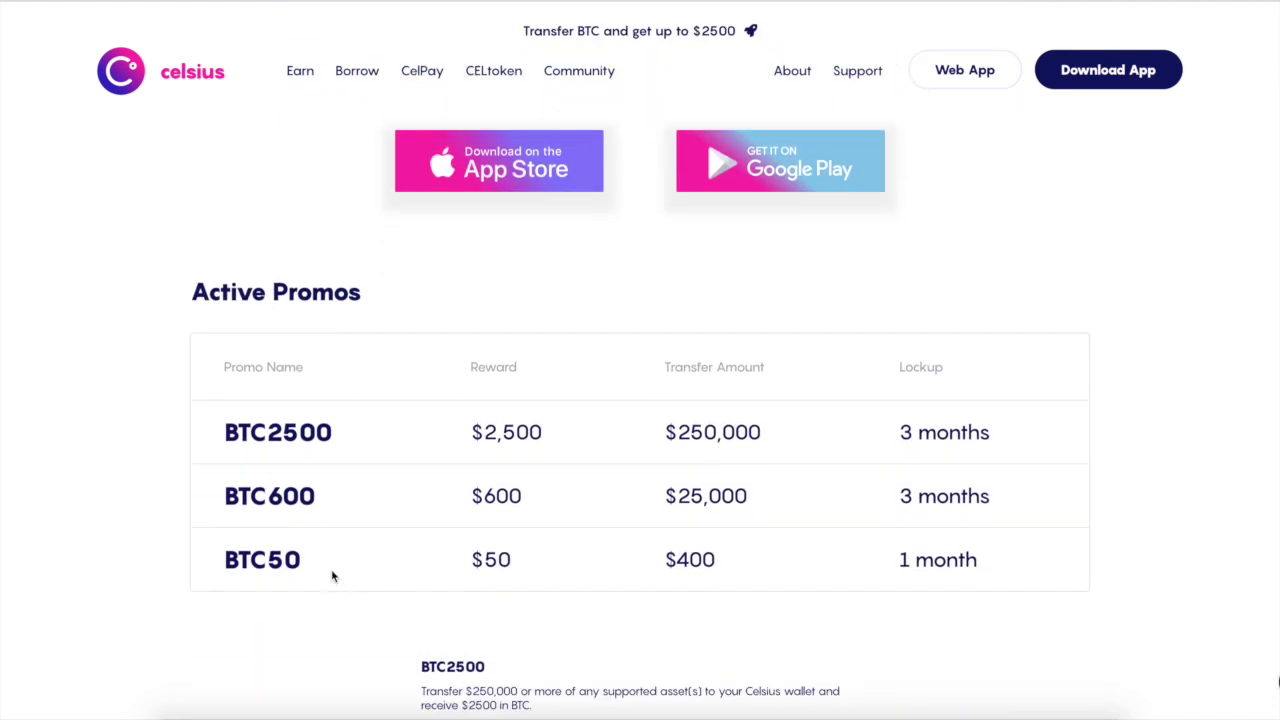
{"action": "left_click", "coordinate": [206, 434]}
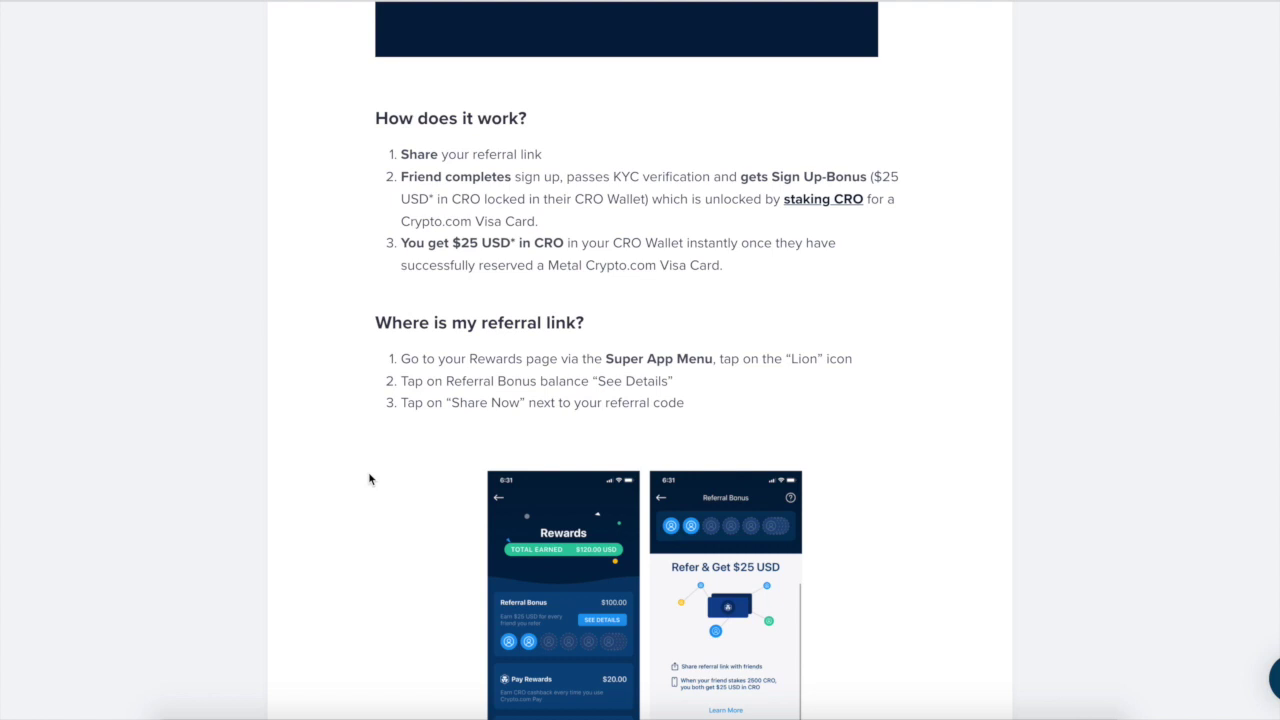
- Highlight 'Metal Crypto.com Visa Card.' in step 3 of Crypto.com's referral guide, then deselect it
{"action": "left_click_drag", "start_coordinate": [761, 271], "coordinate": [654, 271]}
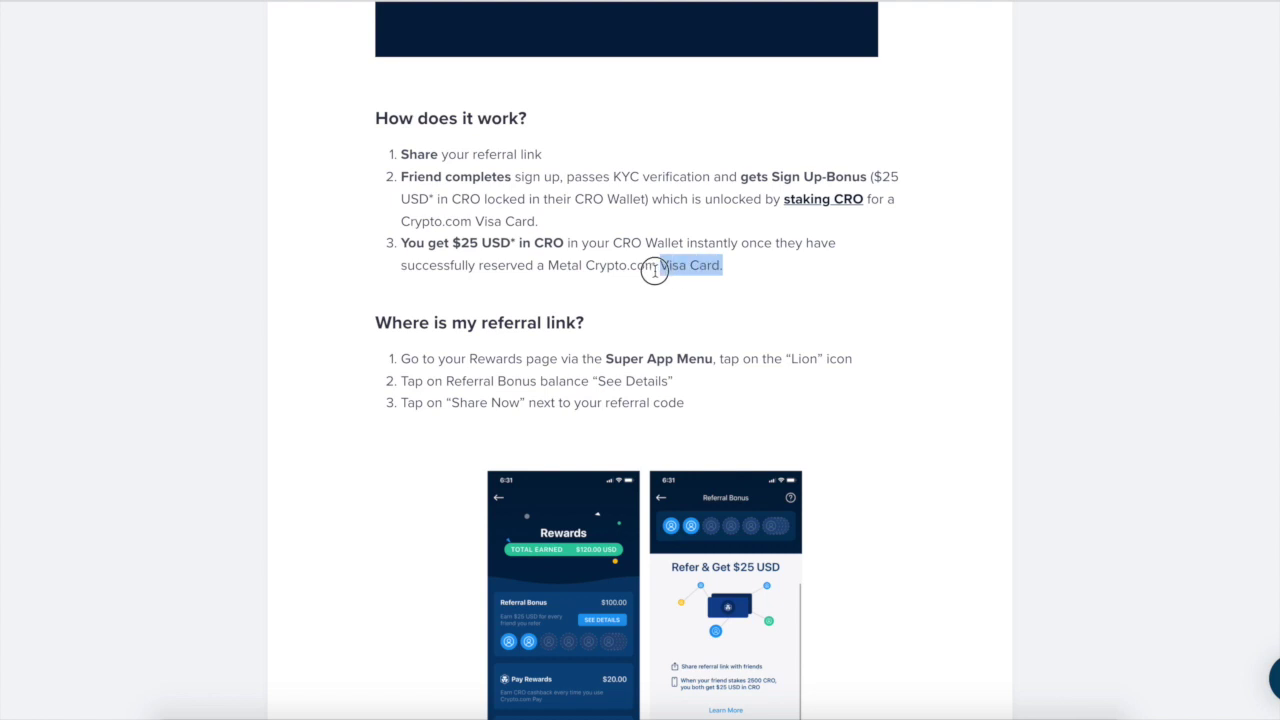
{"action": "left_click", "coordinate": [558, 280]}
{"action": "left_click_drag", "start_coordinate": [558, 280], "coordinate": [551, 262]}
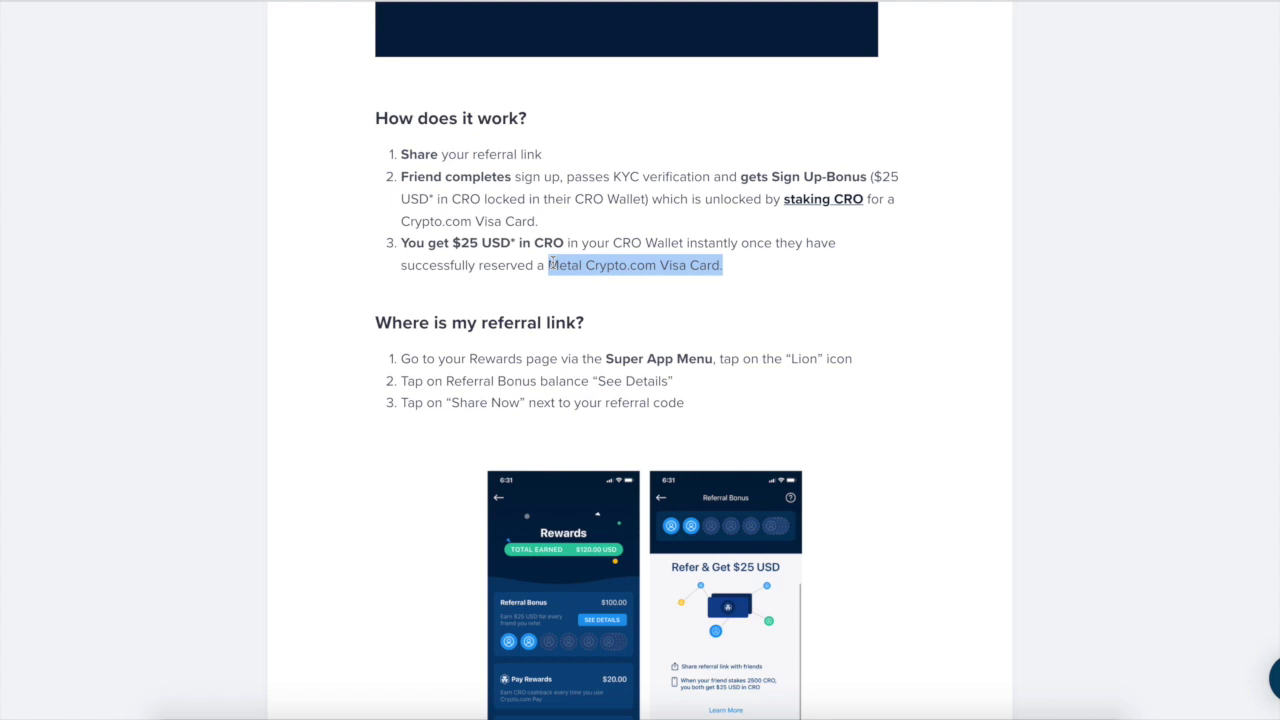
{"action": "left_click", "coordinate": [369, 479]}
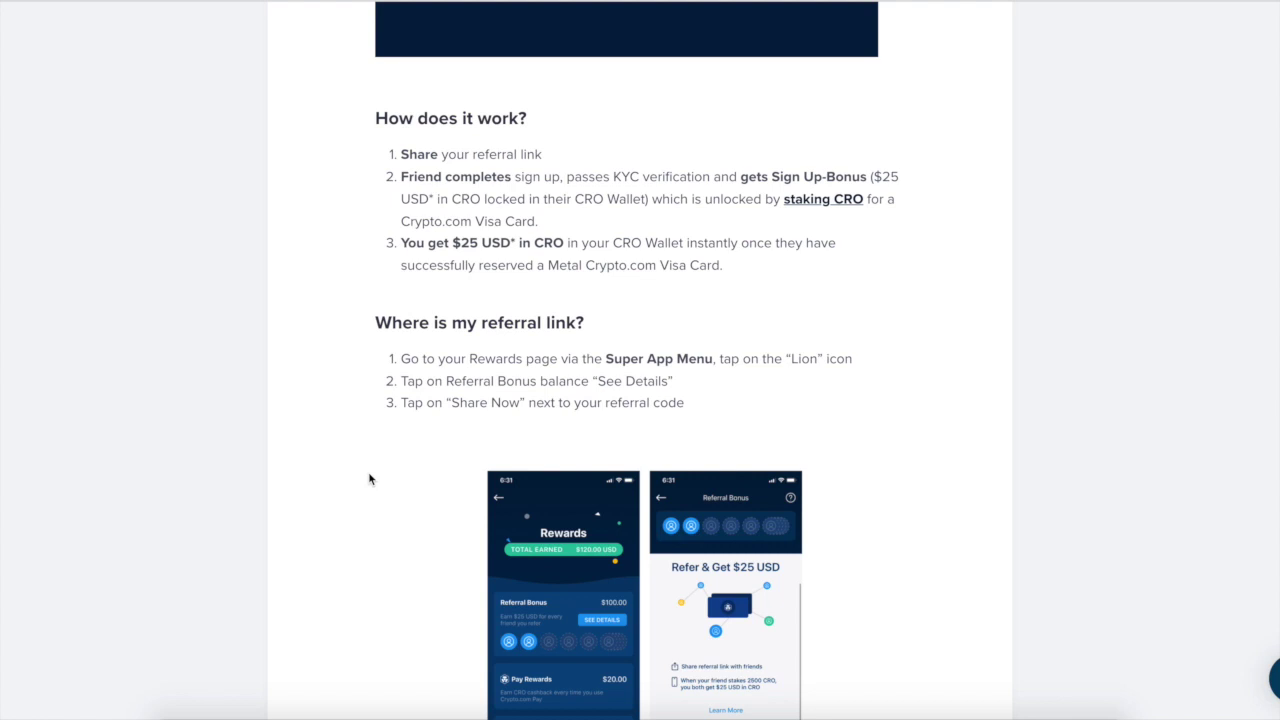